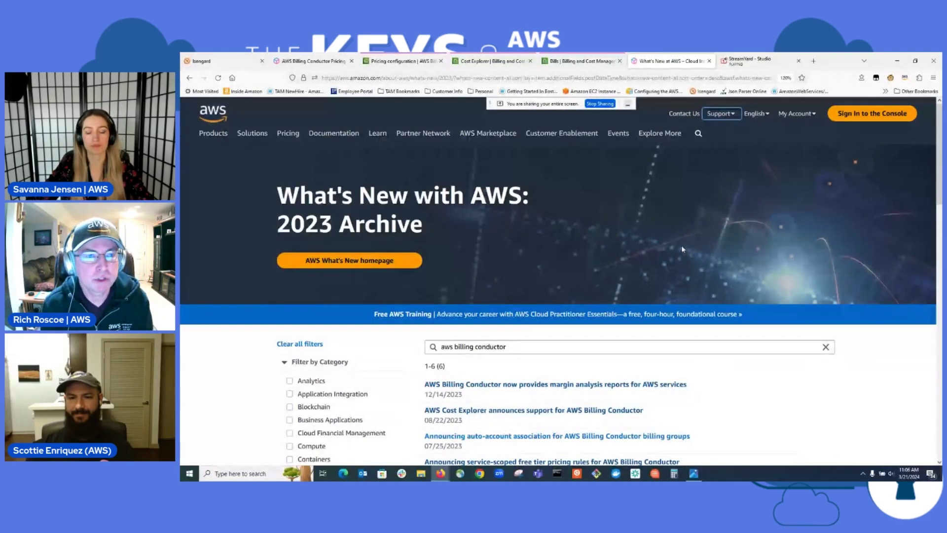
scroll(682, 249, down, 3)
scroll(683, 250, up, 3)
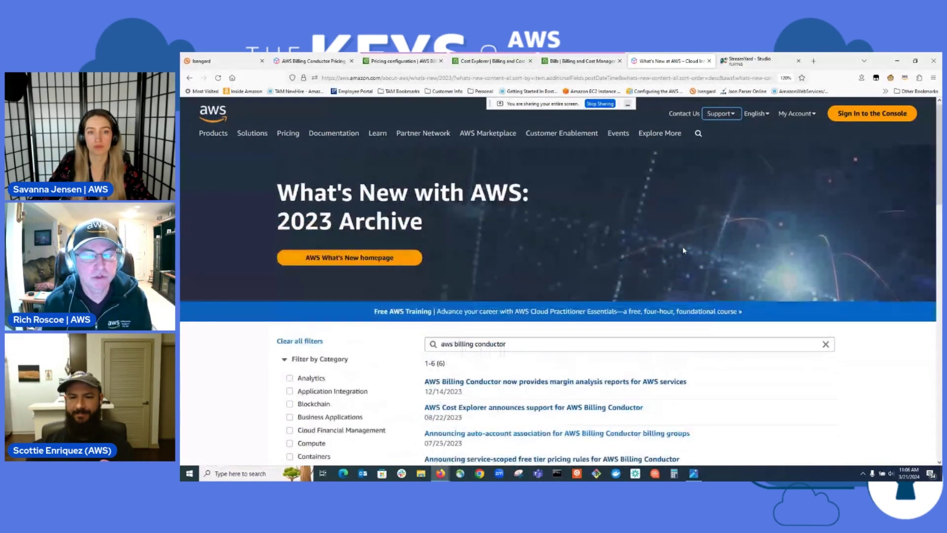
scroll(551, 279, down, 2)
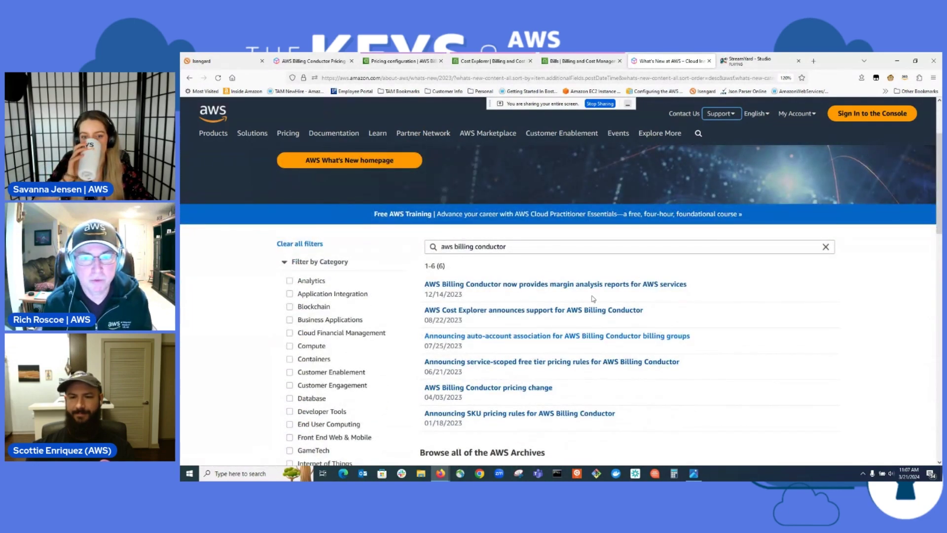
scroll(594, 302, down, 2)
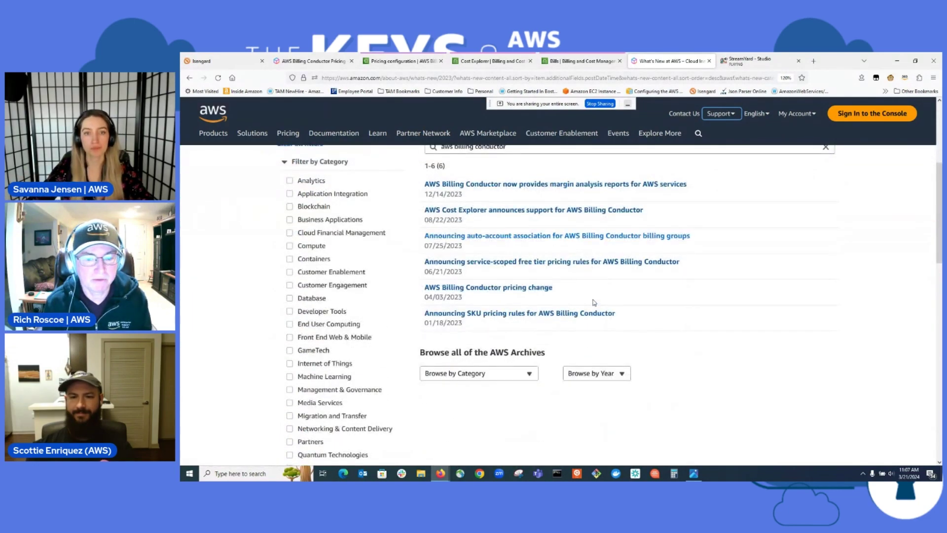
scroll(595, 302, up, 2)
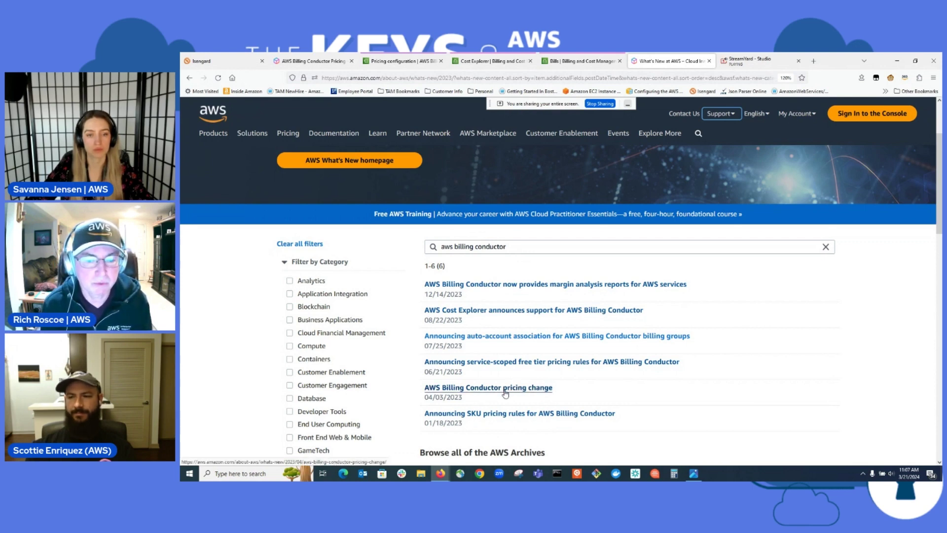
Show the Billing Conductor Pricing page enlarged at its $8.25, $6.75 and $5.25 per-account tiers.
click(311, 61)
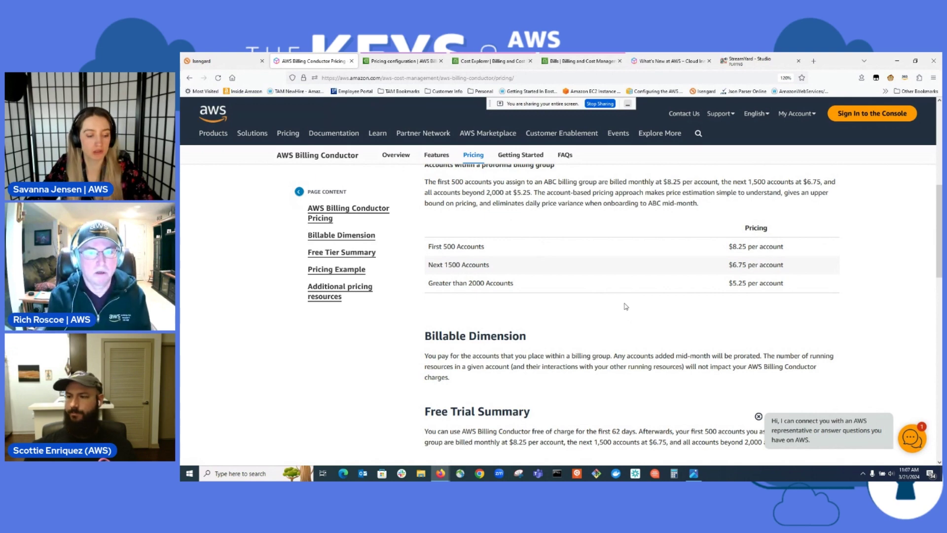
key(ctrl+plus)
key(ctrl+plus)
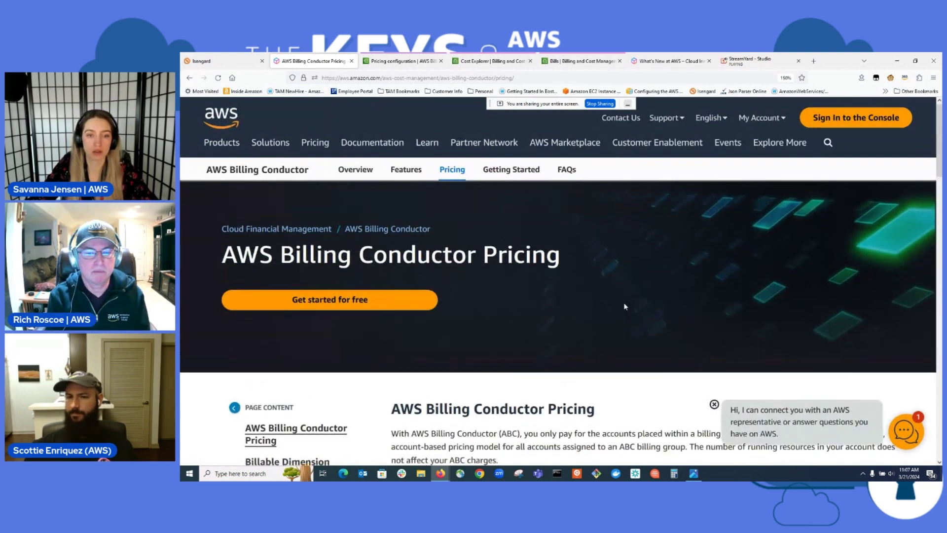
scroll(625, 306, down, 8)
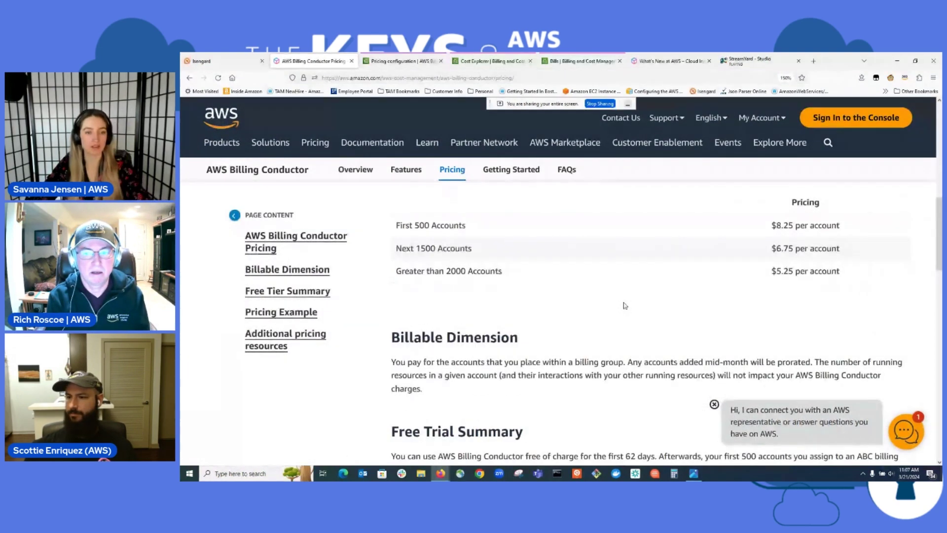
scroll(625, 305, up, 2)
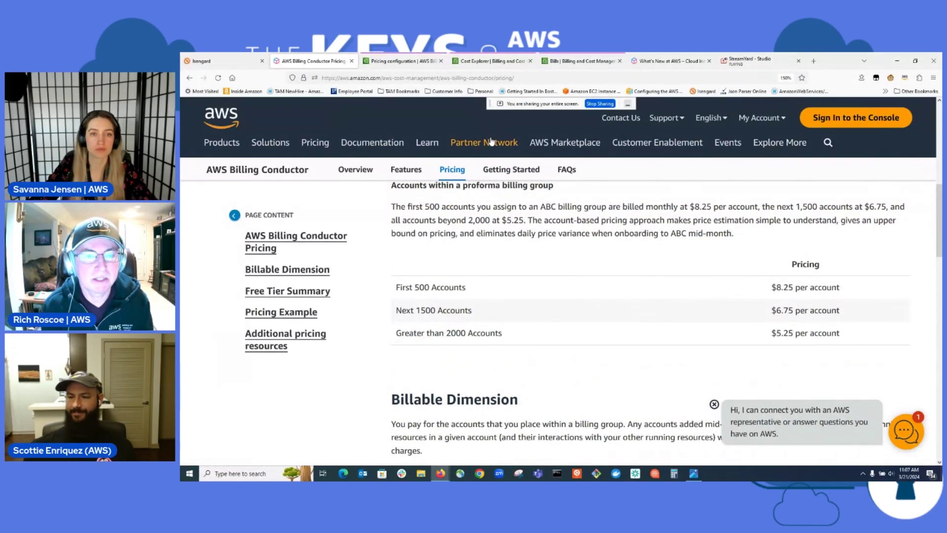
scroll(548, 232, up, 1)
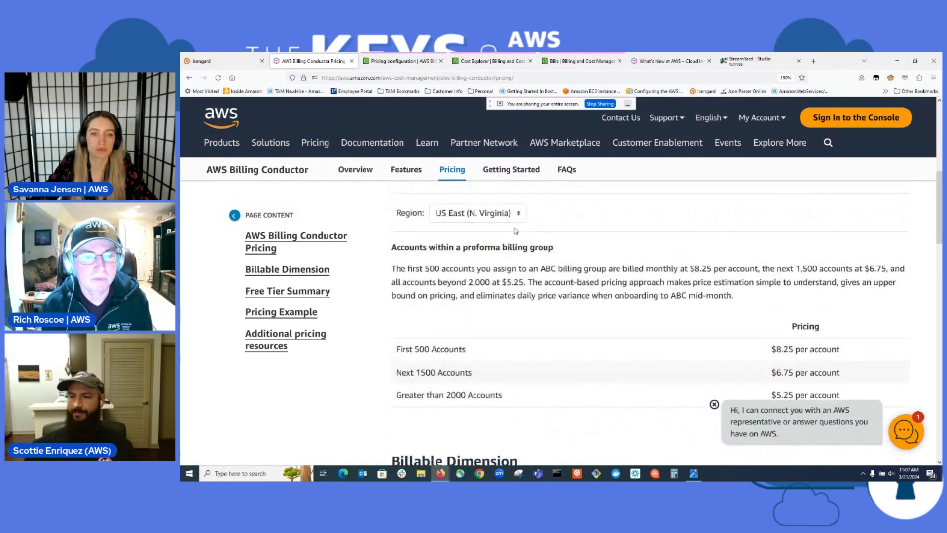
scroll(514, 257, down, 1)
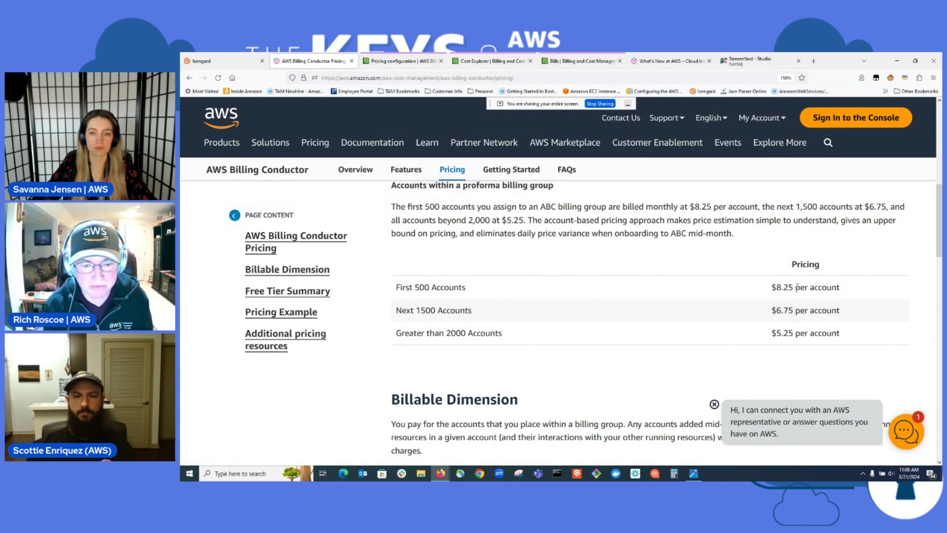
Read the Billable Dimension and Free Trial Summary sections, then return to the What's New listing.
scroll(796, 287, down, 3)
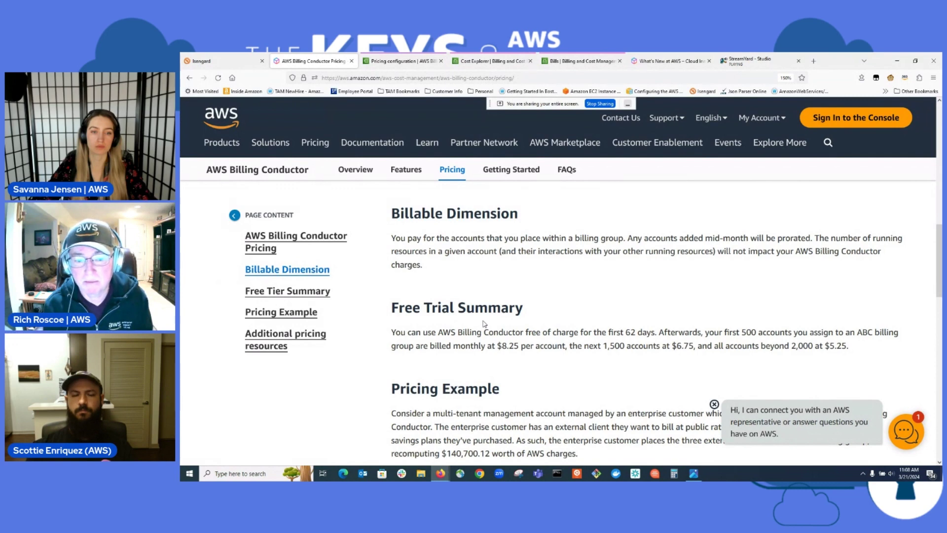
scroll(624, 271, down, 1)
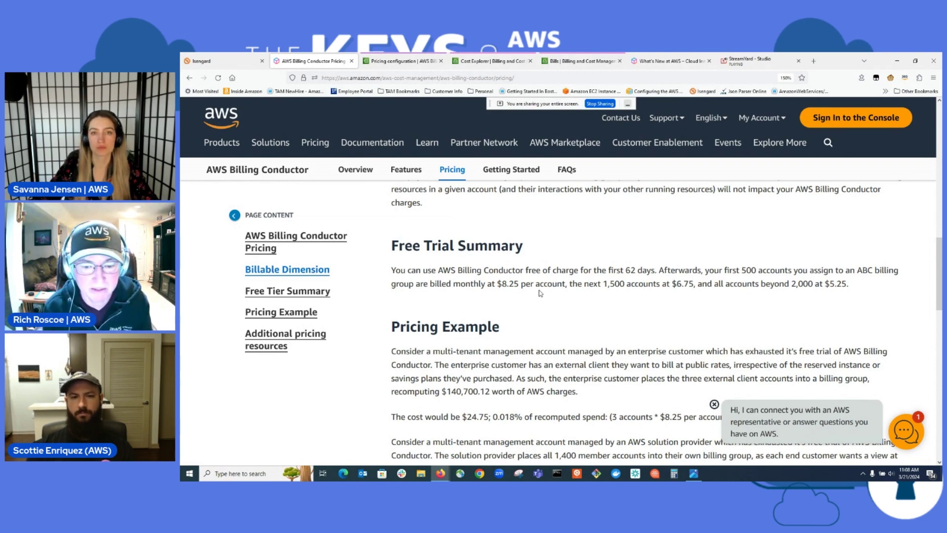
scroll(565, 272, up, 3)
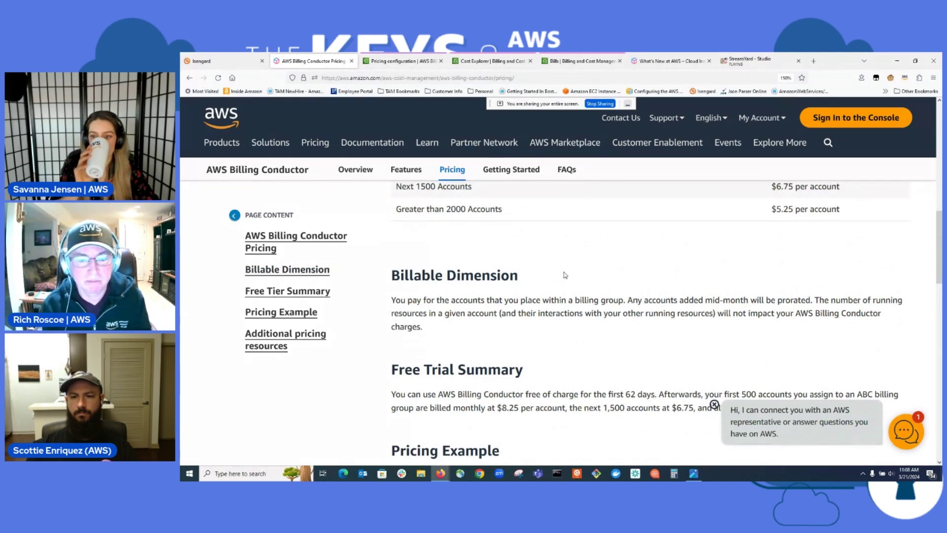
scroll(539, 244, down, 3)
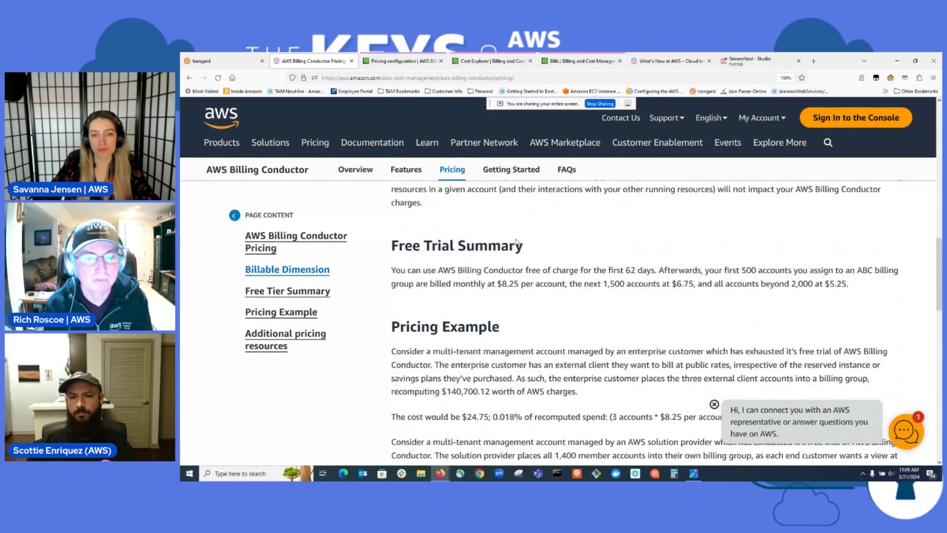
scroll(518, 239, up, 2)
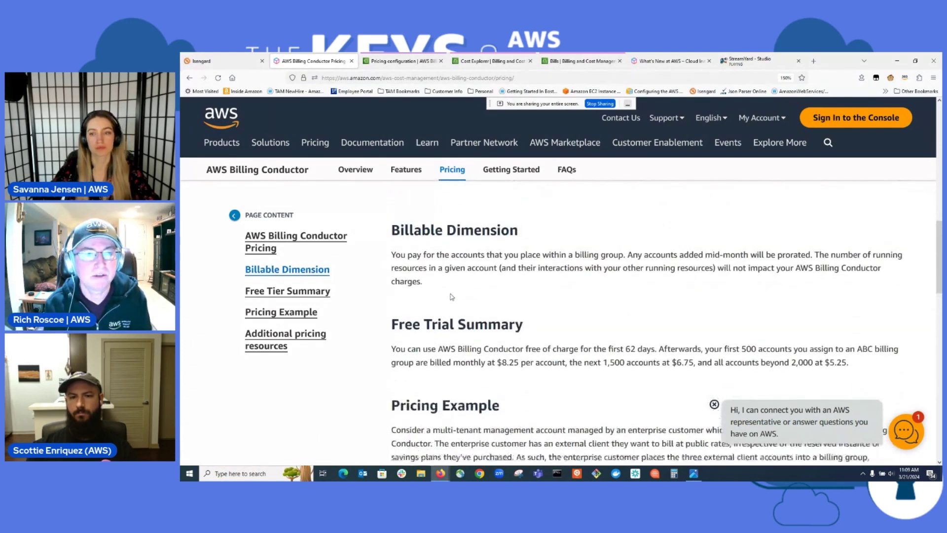
scroll(449, 295, up, 2)
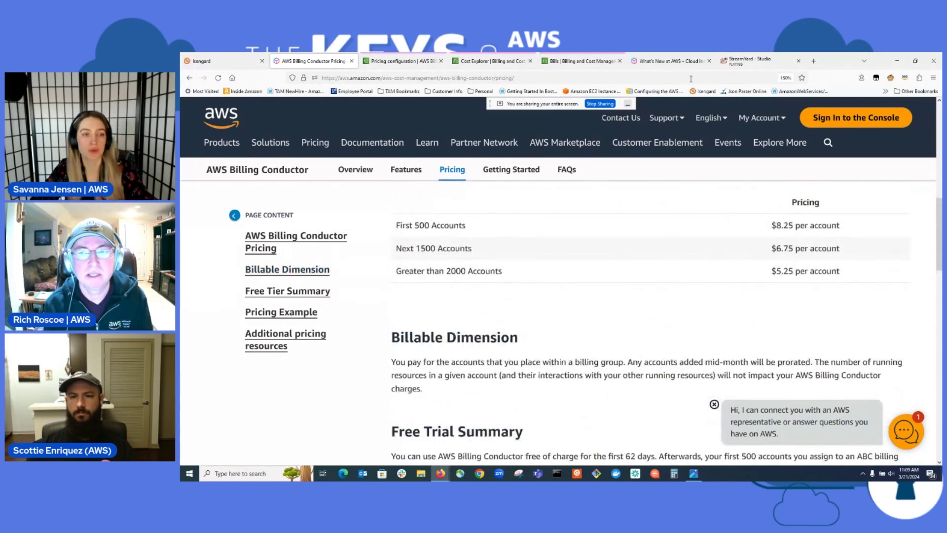
scroll(571, 294, down, 1)
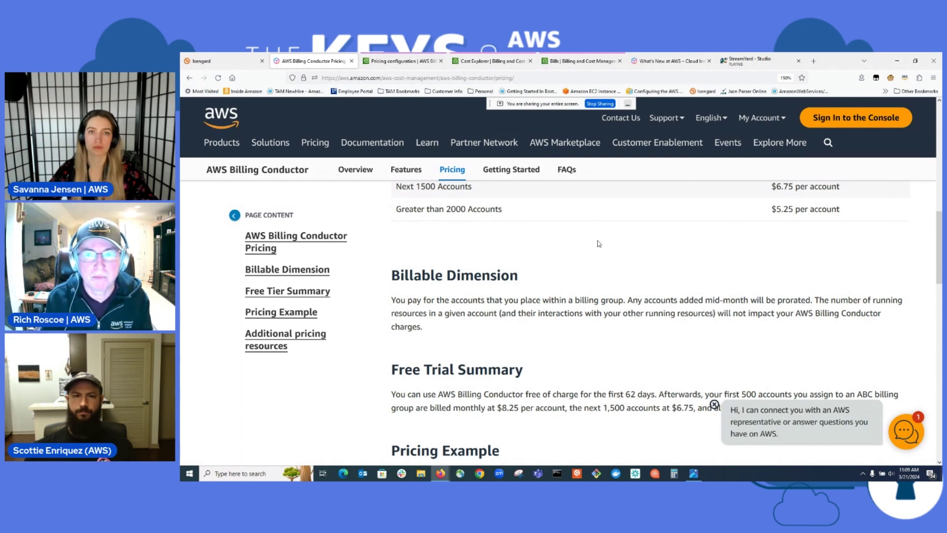
click(663, 63)
scroll(542, 332, down, 3)
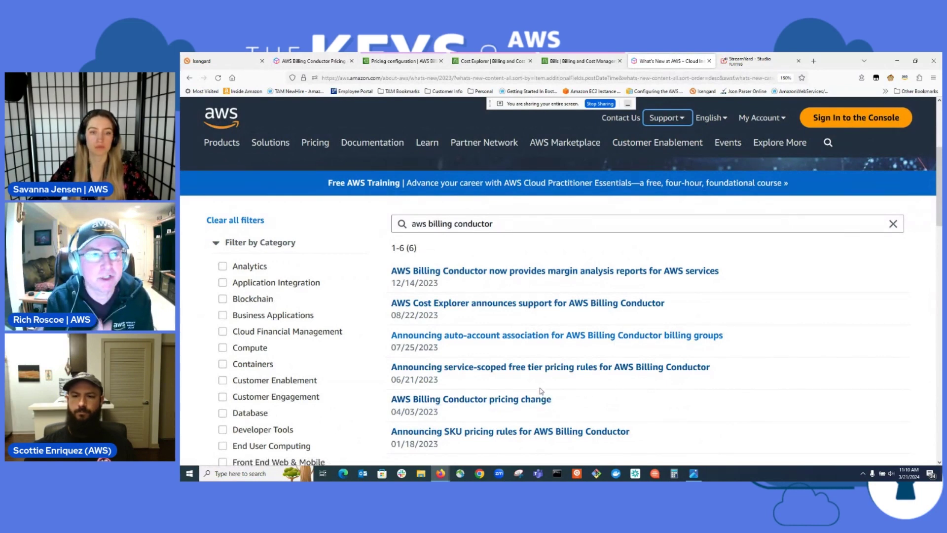
Show the Pricing configuration page enlarged, with its 14 pricing rules for Mar 2024.
click(392, 61)
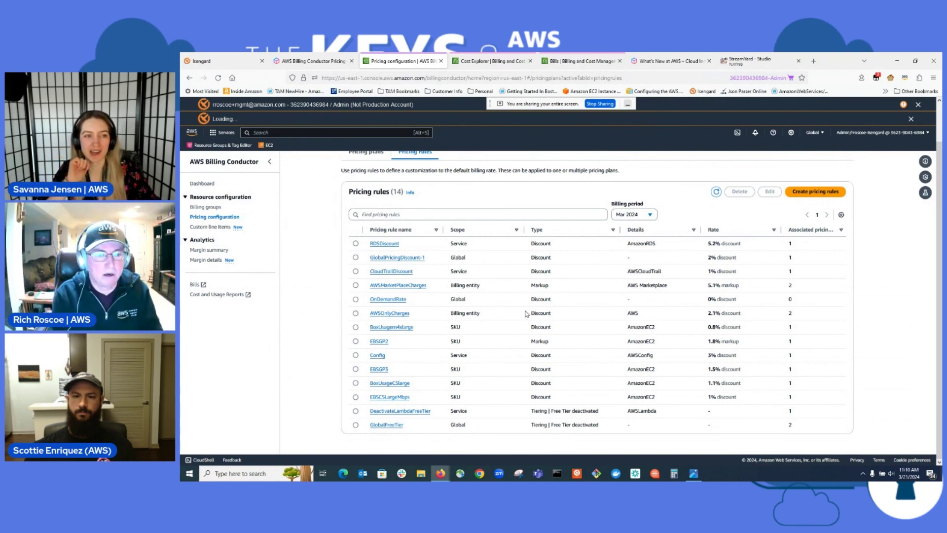
key(ctrl+plus)
key(ctrl+plus)
key(ctrl+plus)
key(ctrl+plus)
key(ctrl+plus)
scroll(527, 315, down, 5)
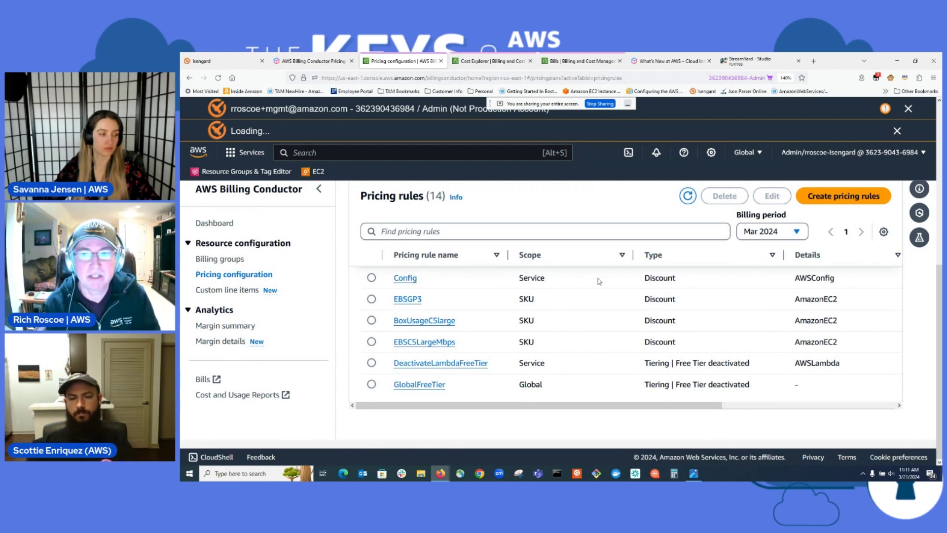
Show the Billing groups list with BillingGroup1–4 for Mar 2024, after checking What's New.
click(650, 62)
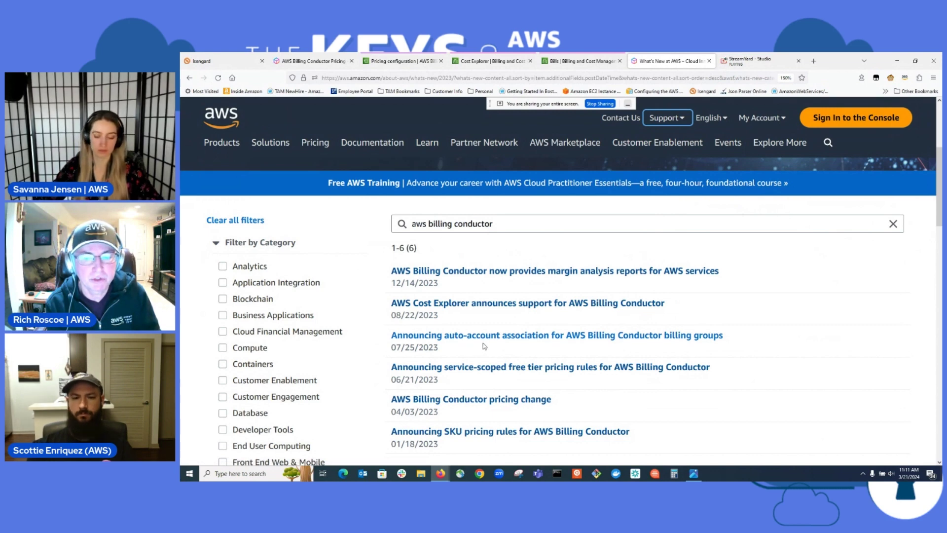
click(400, 64)
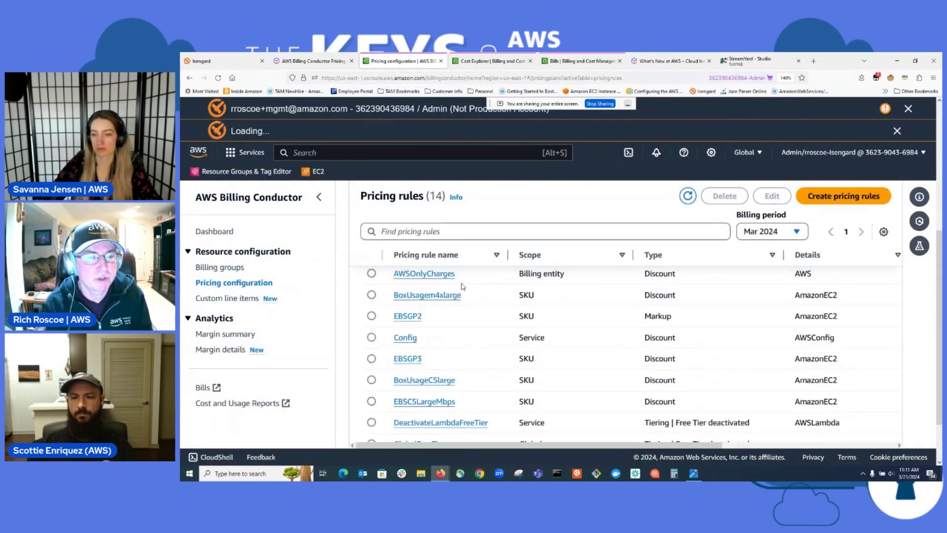
click(220, 268)
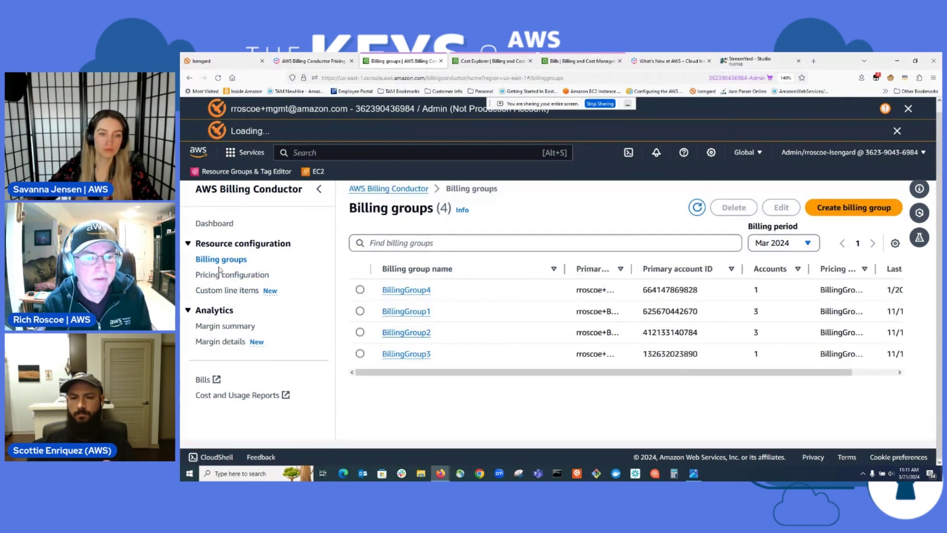
Start a new billing group form, look it over, then return to the What's New announcements.
click(841, 212)
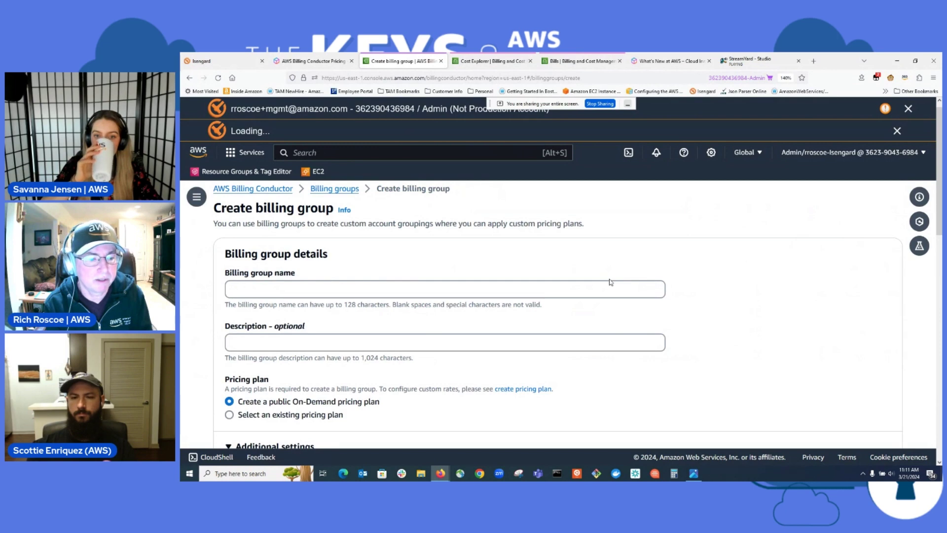
scroll(611, 283, down, 3)
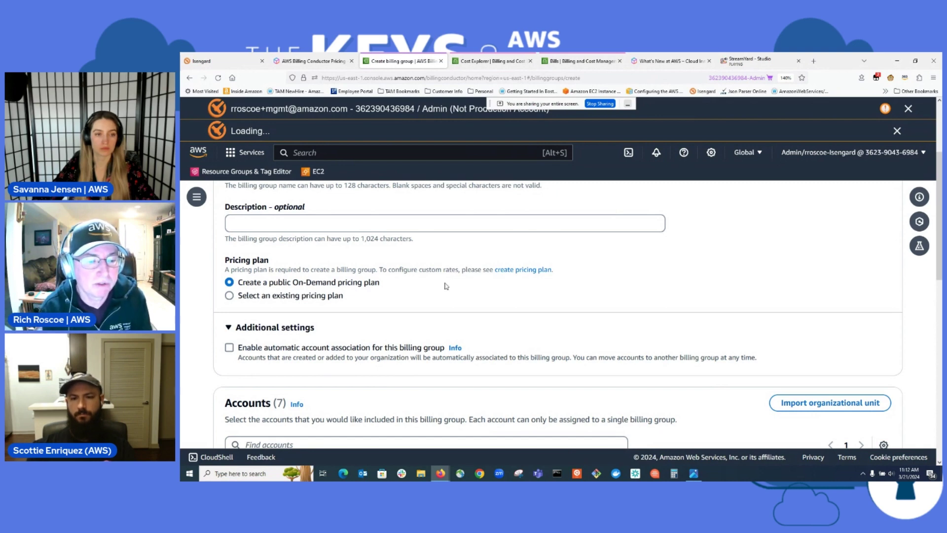
click(659, 61)
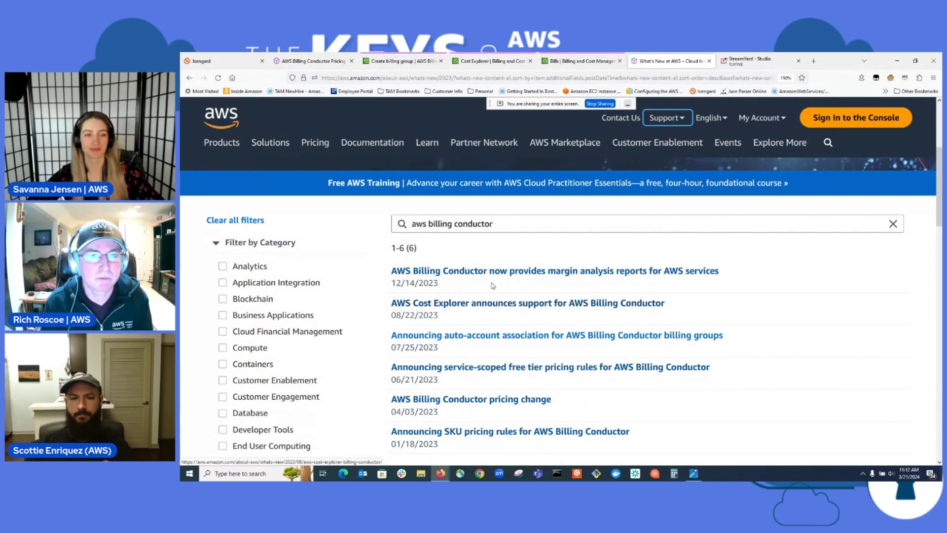
Look through the Cost Explorer, Bills and Create billing group pages.
click(472, 61)
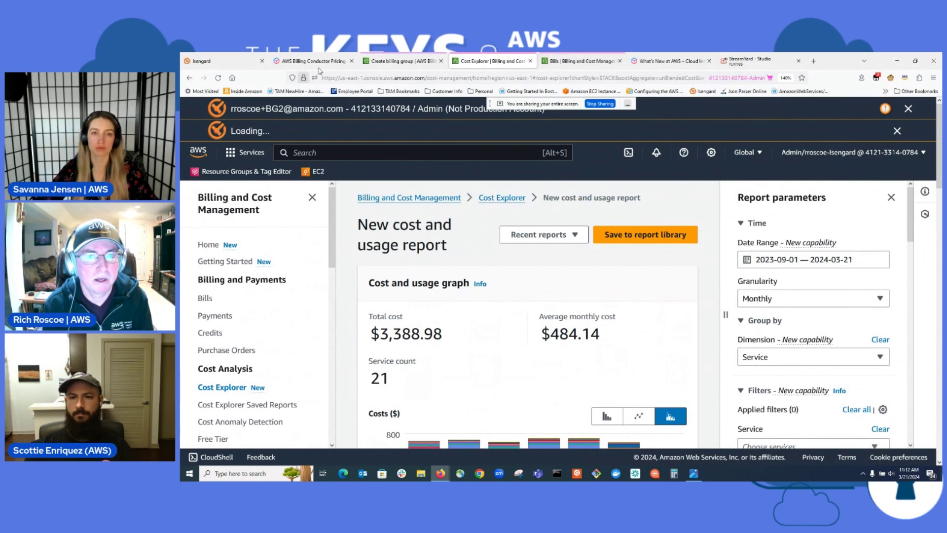
click(585, 62)
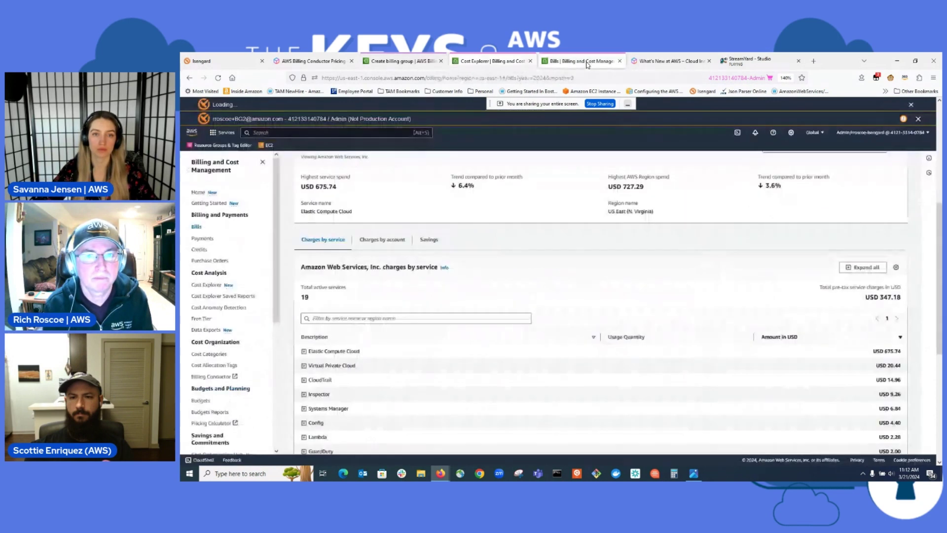
click(403, 63)
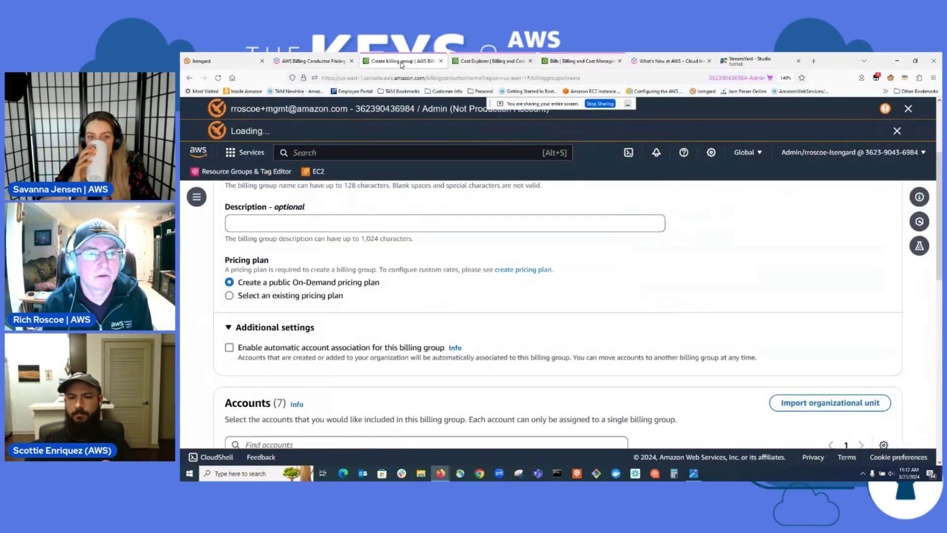
Reload Cost Explorer's default six-month report, totalling $2,876.31 across 21 services.
click(489, 64)
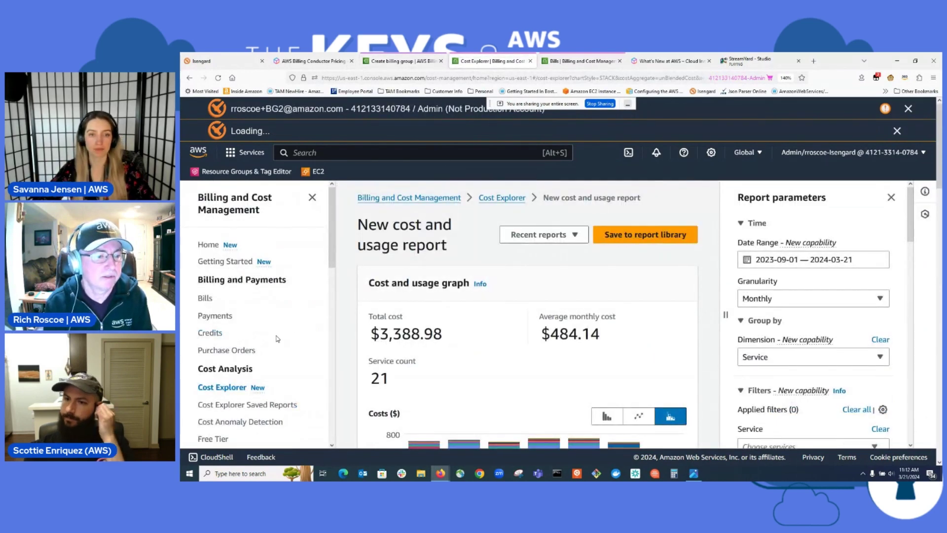
scroll(227, 356, down, 2)
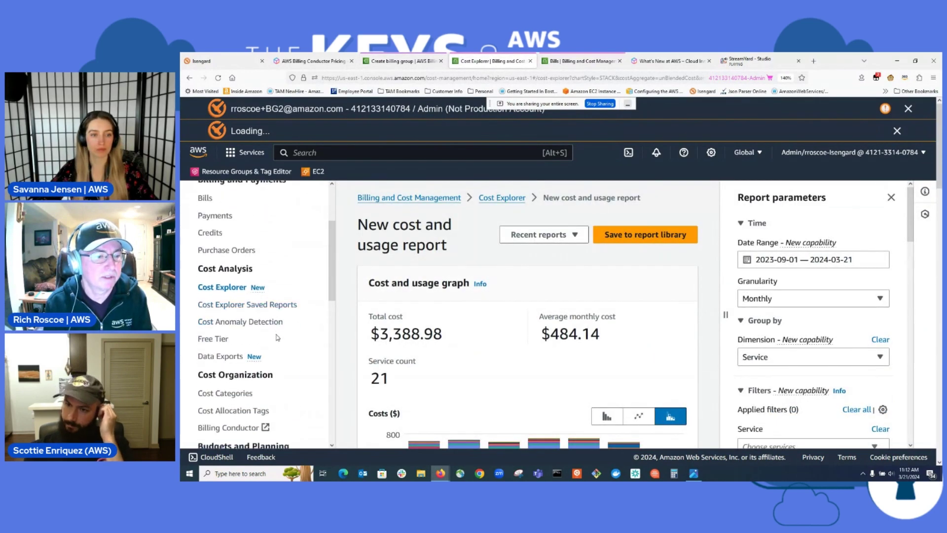
click(236, 288)
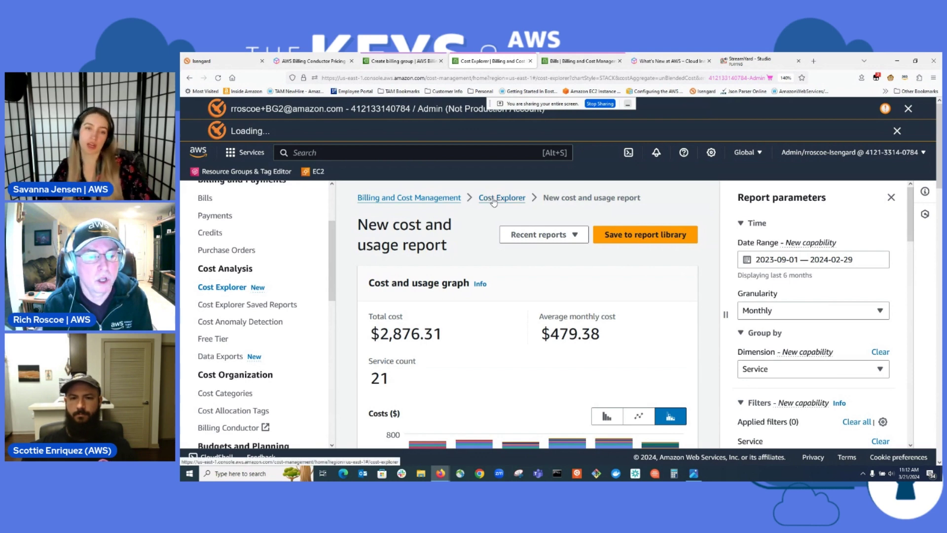
click(493, 201)
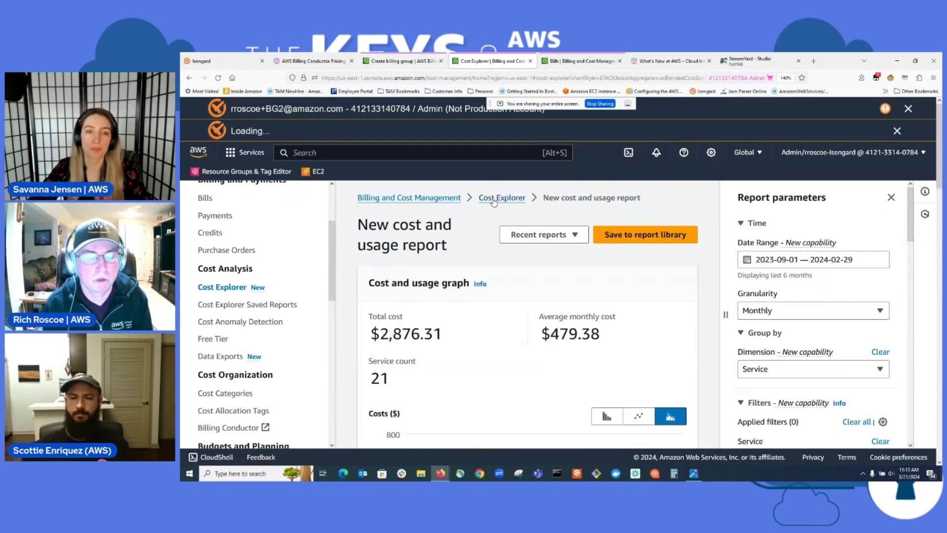
scroll(538, 276, down, 4)
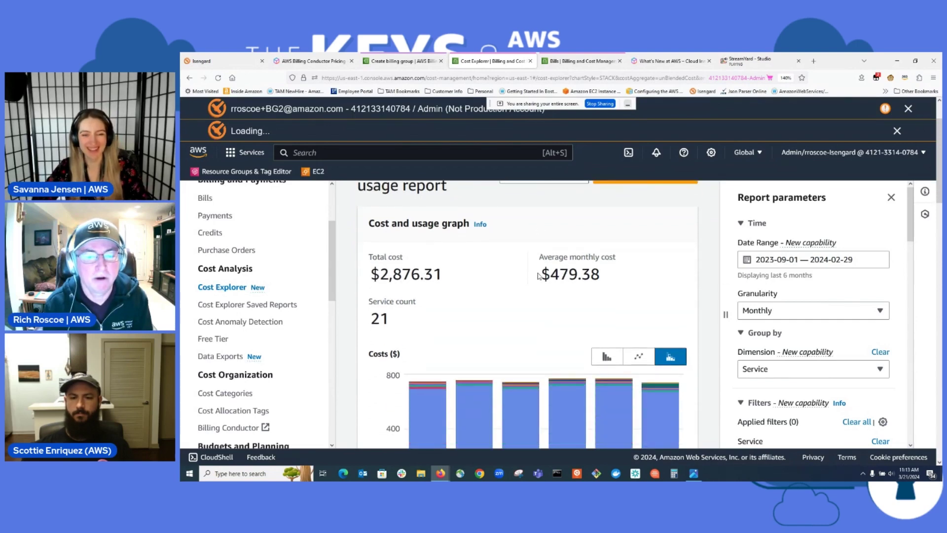
click(892, 198)
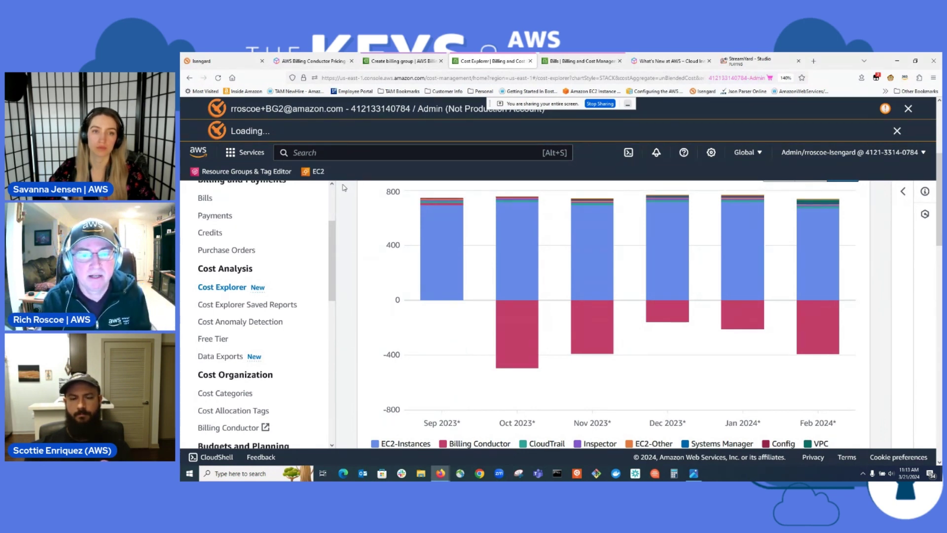
click(902, 192)
scroll(856, 282, down, 3)
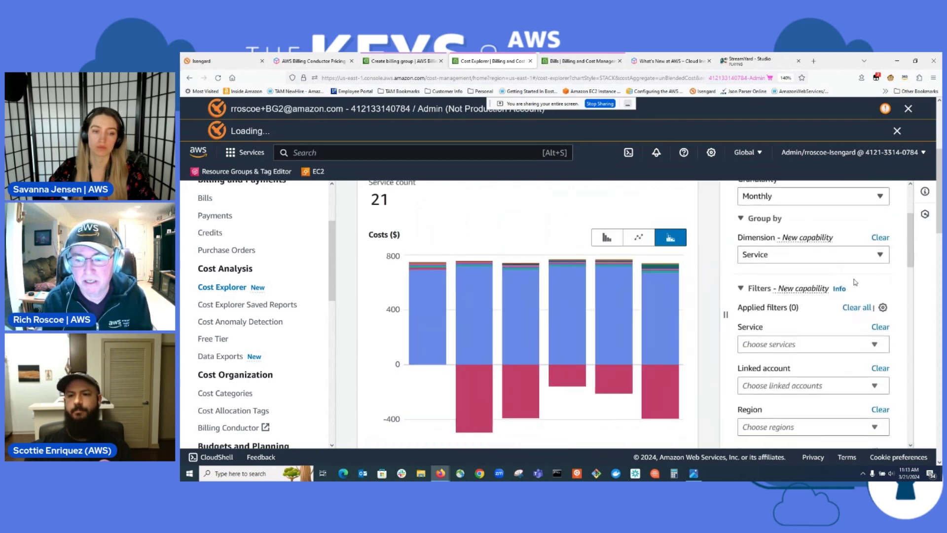
scroll(856, 283, down, 2)
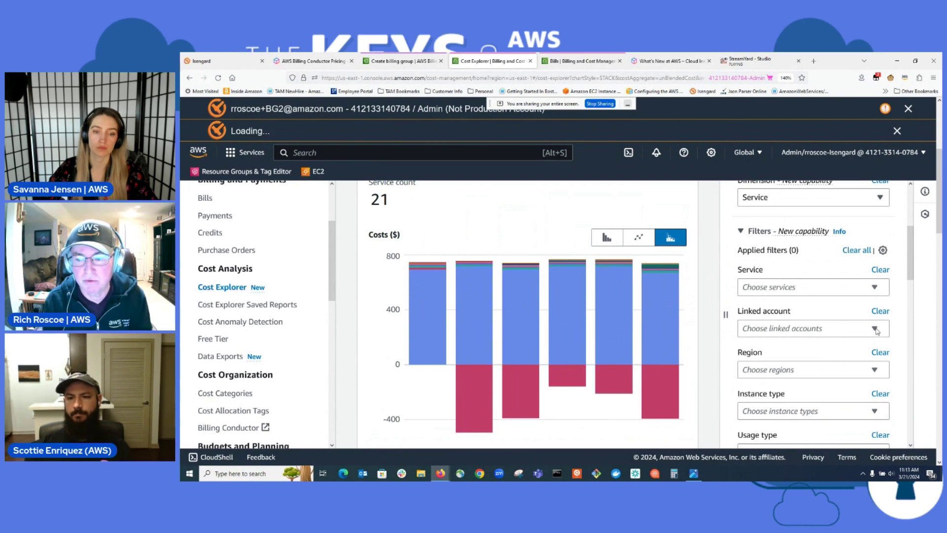
click(876, 330)
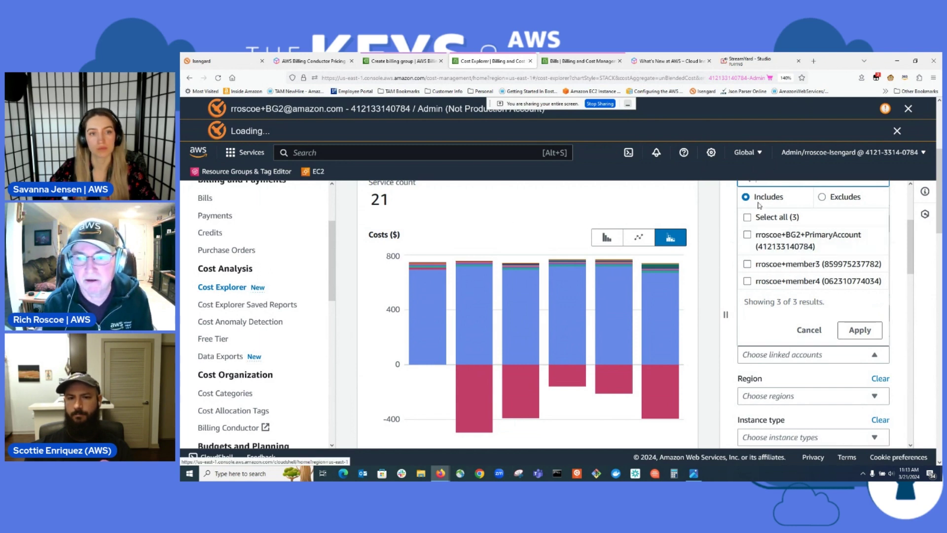
click(809, 334)
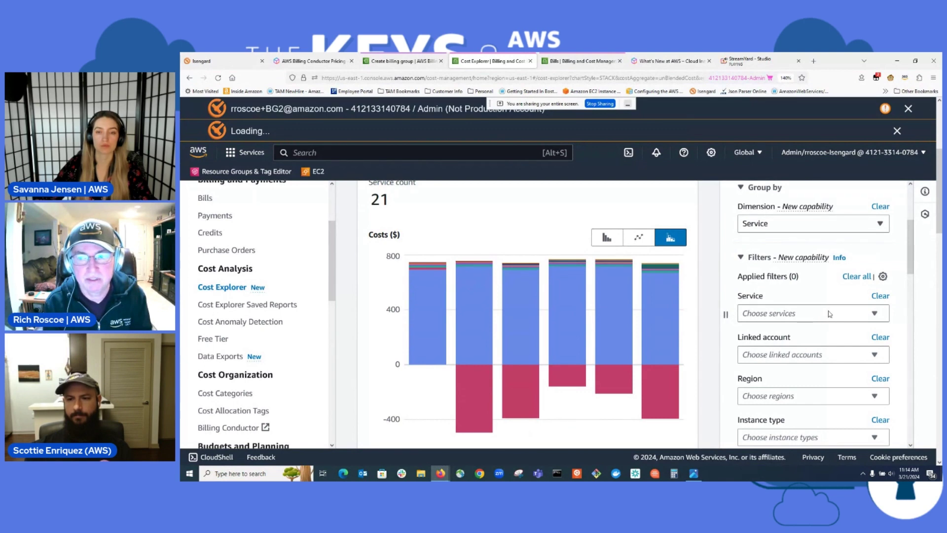
click(661, 63)
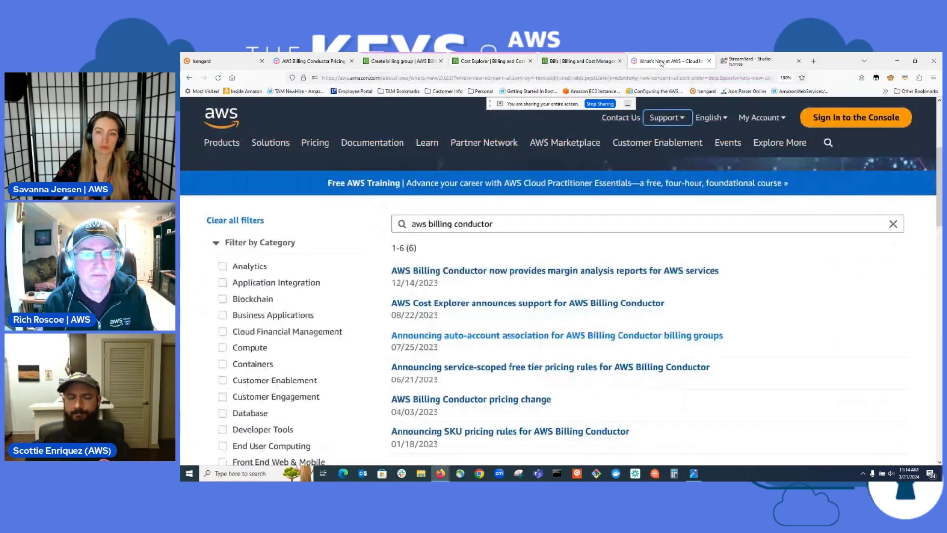
click(489, 61)
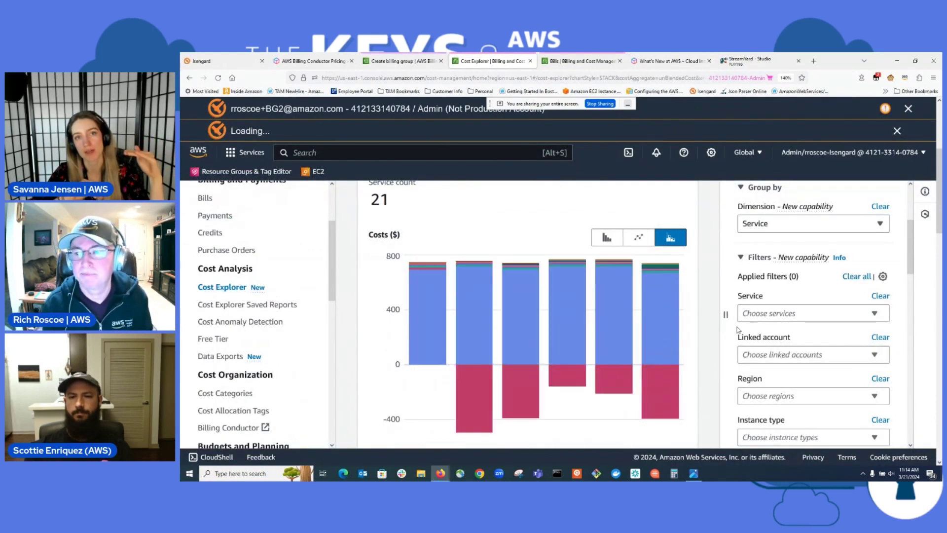
Hide the report parameters panel and review the full-width cost chart and breakdown table.
click(923, 213)
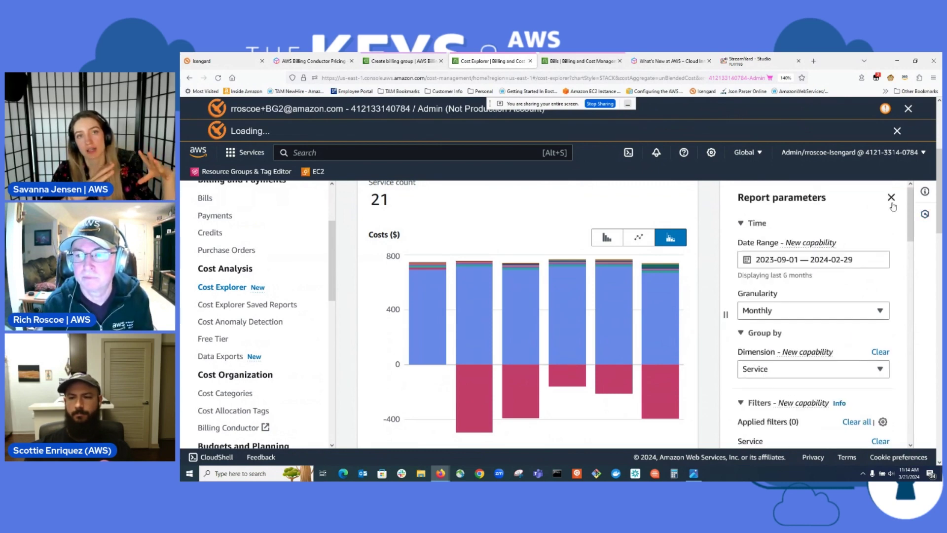
click(891, 199)
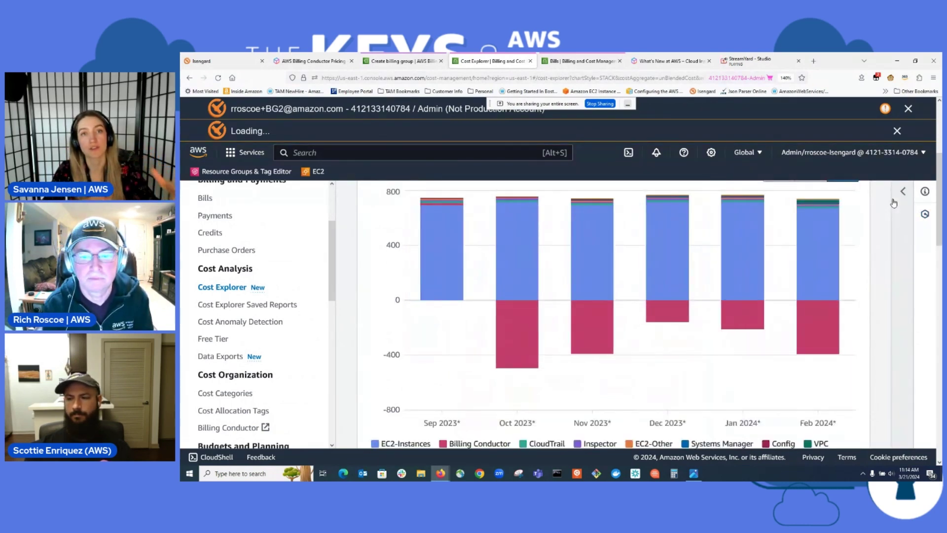
mouse_move(763, 311)
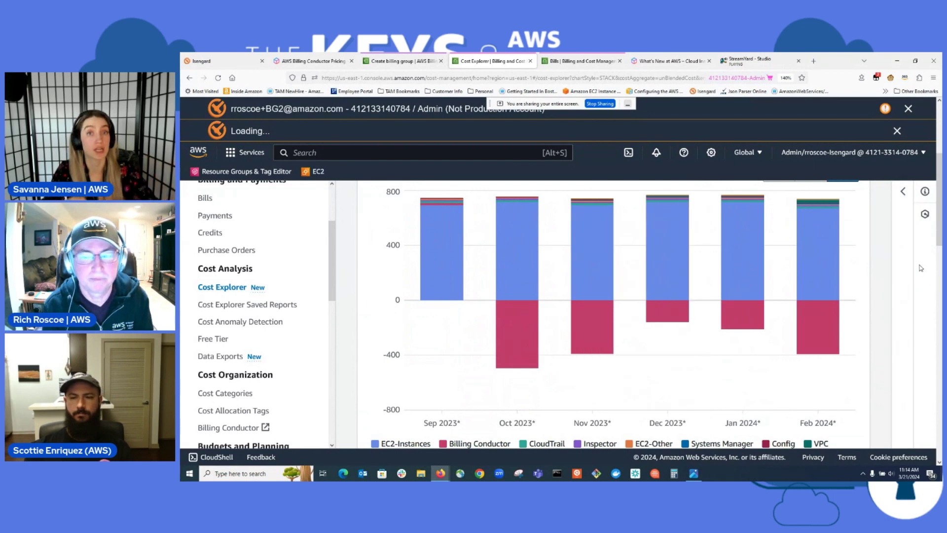
scroll(921, 267, down, 3)
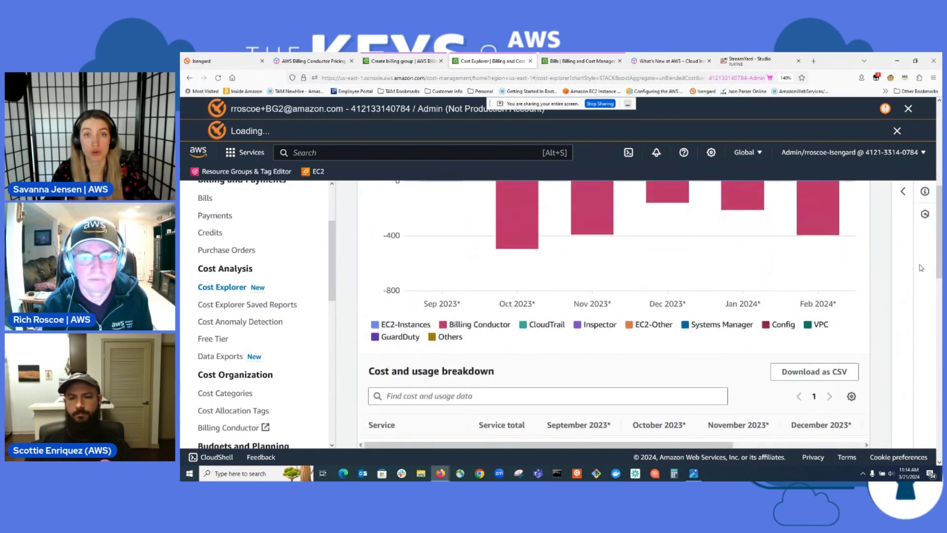
scroll(921, 268, up, 2)
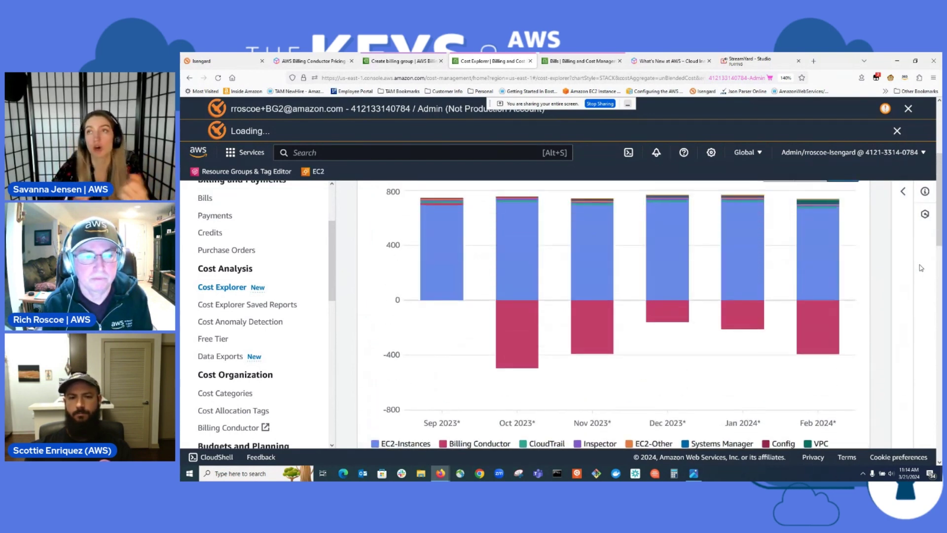
scroll(921, 268, up, 3)
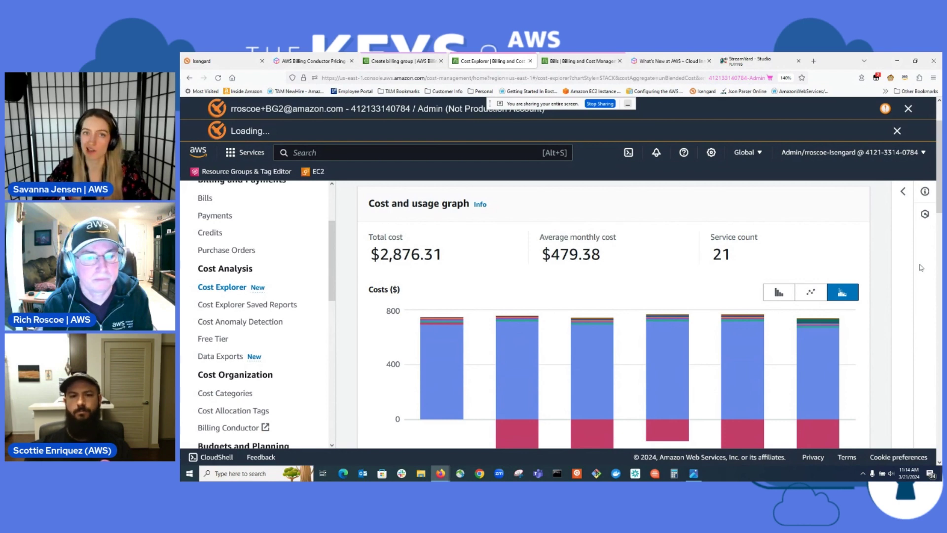
scroll(921, 268, down, 3)
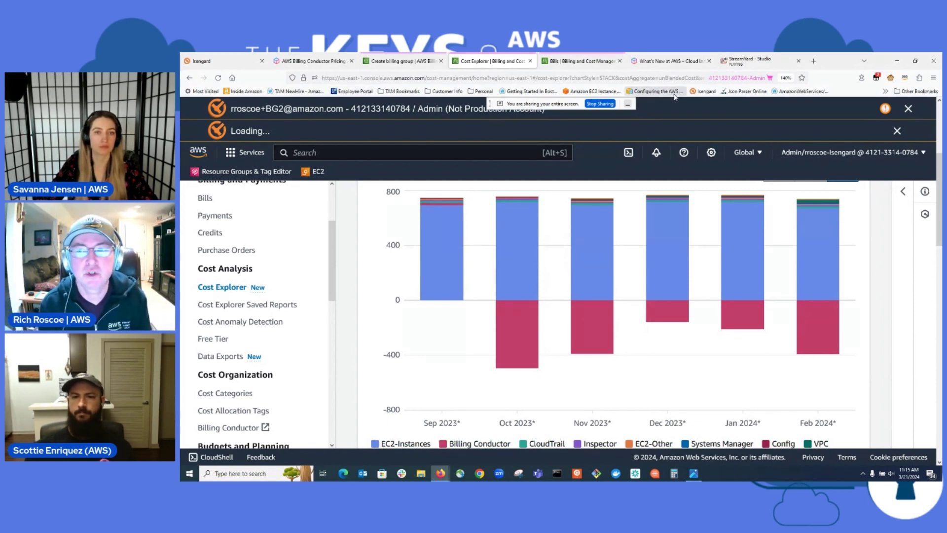
Return from the What's New and create-group pages to the Billing groups list for Mar 2024.
click(657, 61)
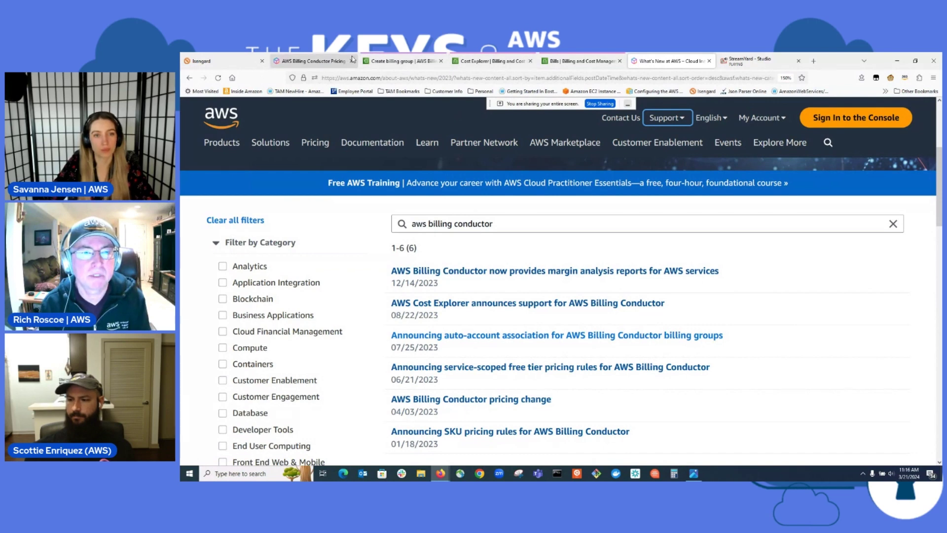
click(388, 61)
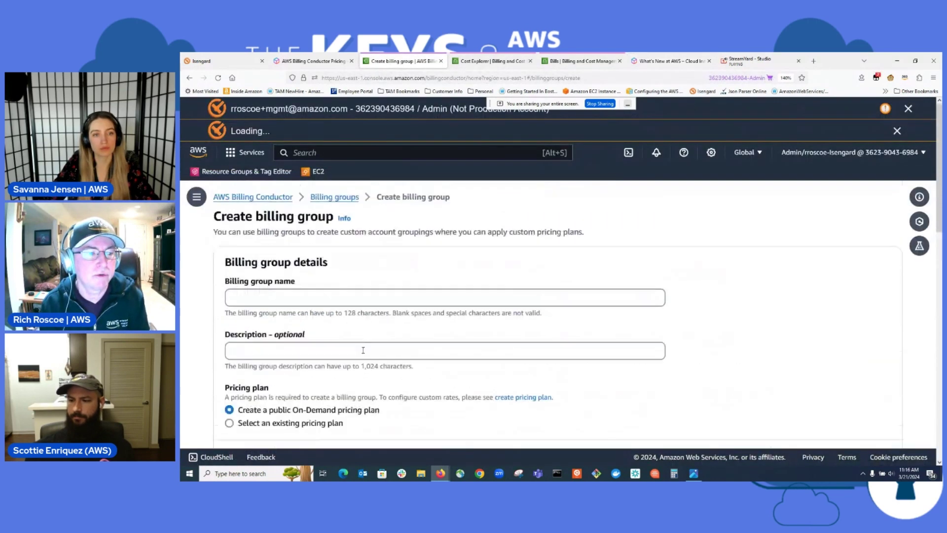
click(341, 198)
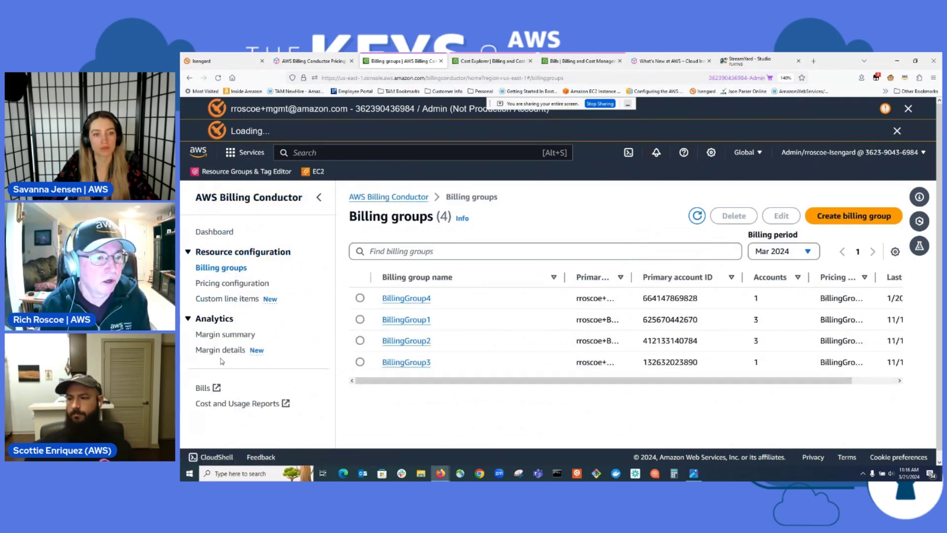
click(216, 233)
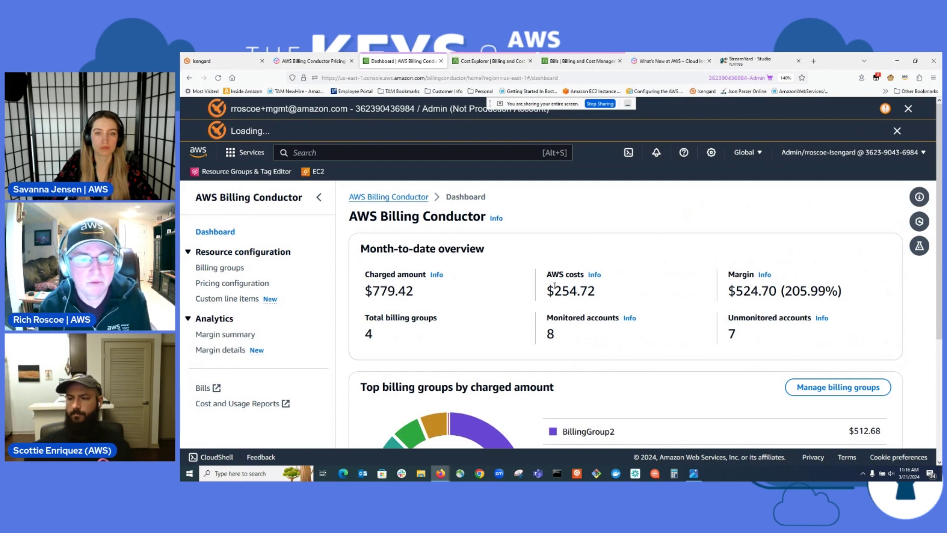
scroll(555, 286, down, 2)
scroll(555, 286, up, 2)
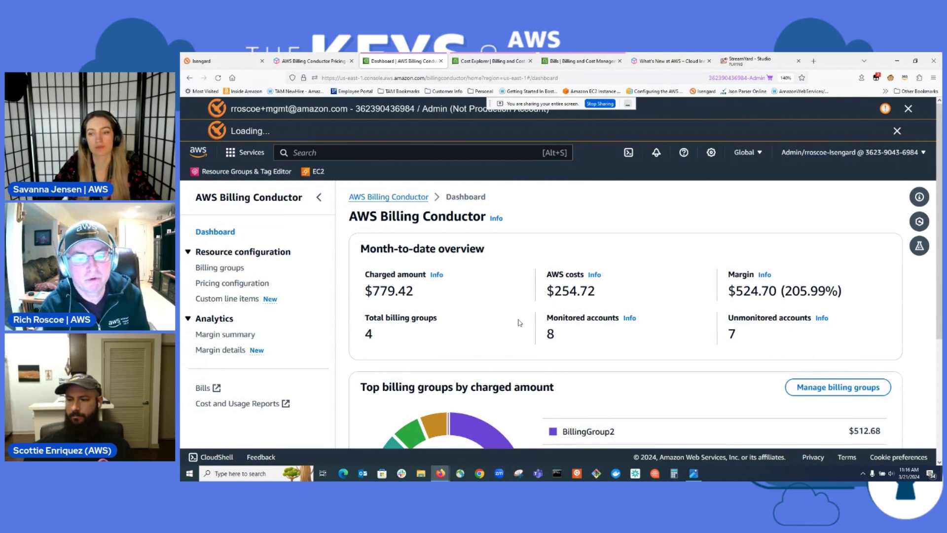
scroll(516, 319, down, 3)
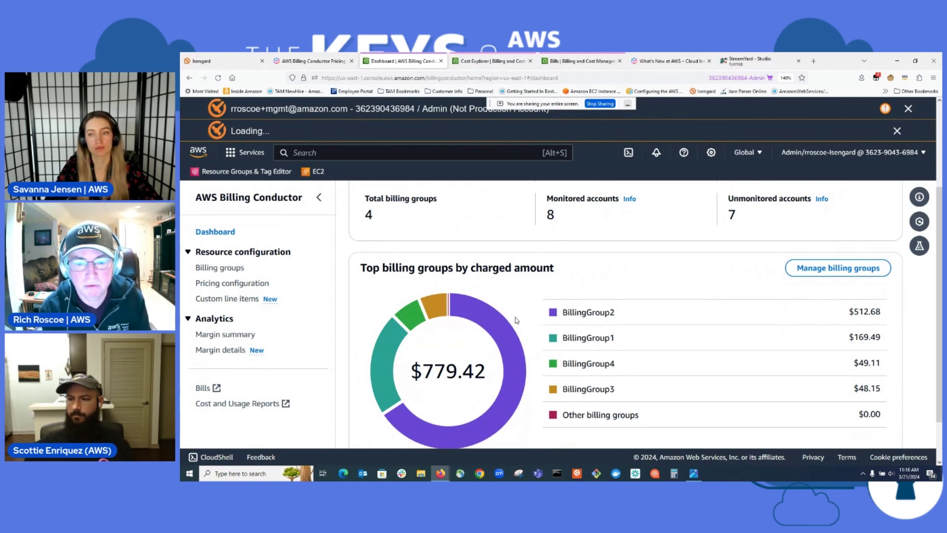
scroll(516, 320, up, 2)
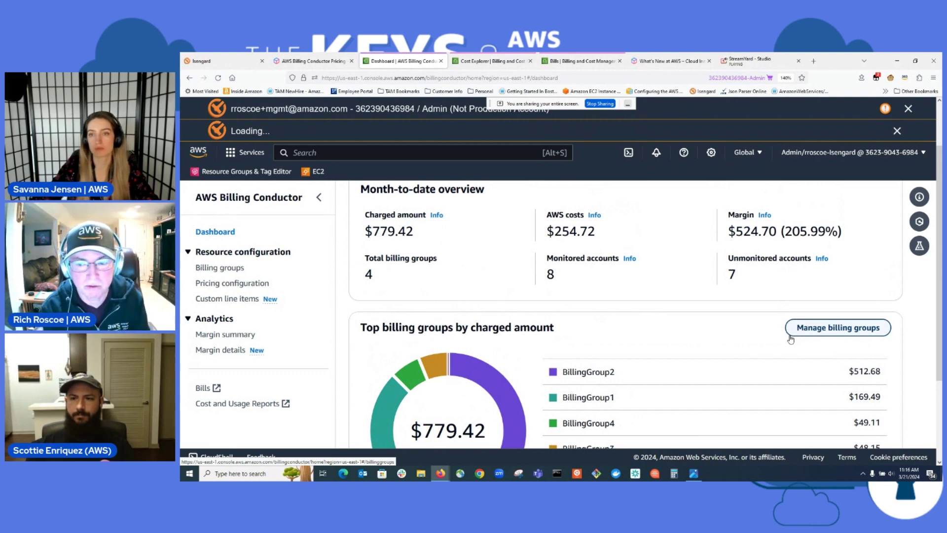
scroll(701, 303, up, 2)
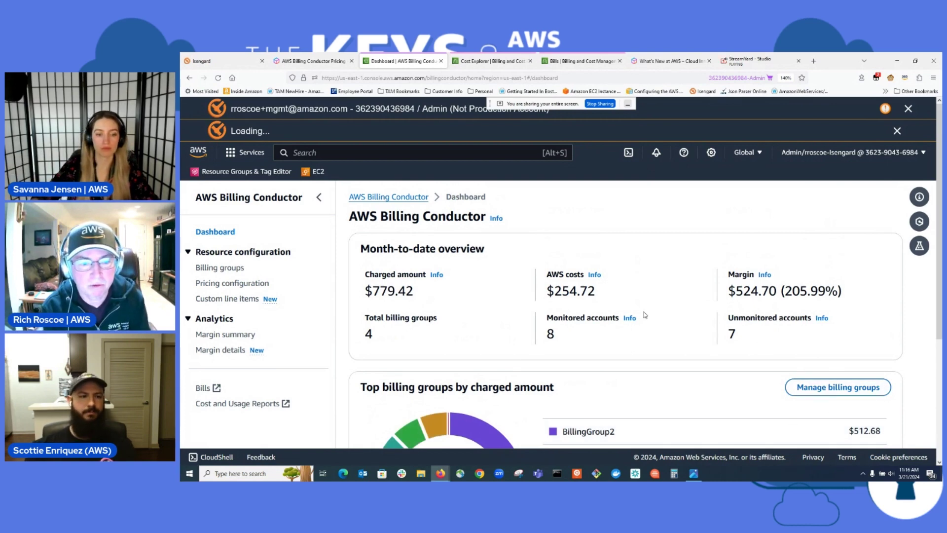
scroll(534, 351, down, 2)
scroll(535, 361, up, 2)
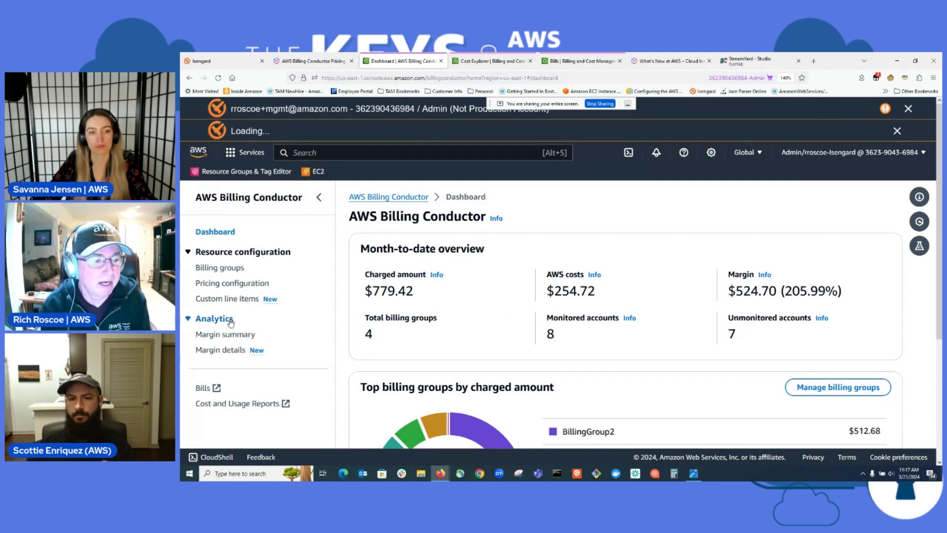
Limit the Margin summary to BillingGroup4 with March 2024 as the billing period.
click(236, 336)
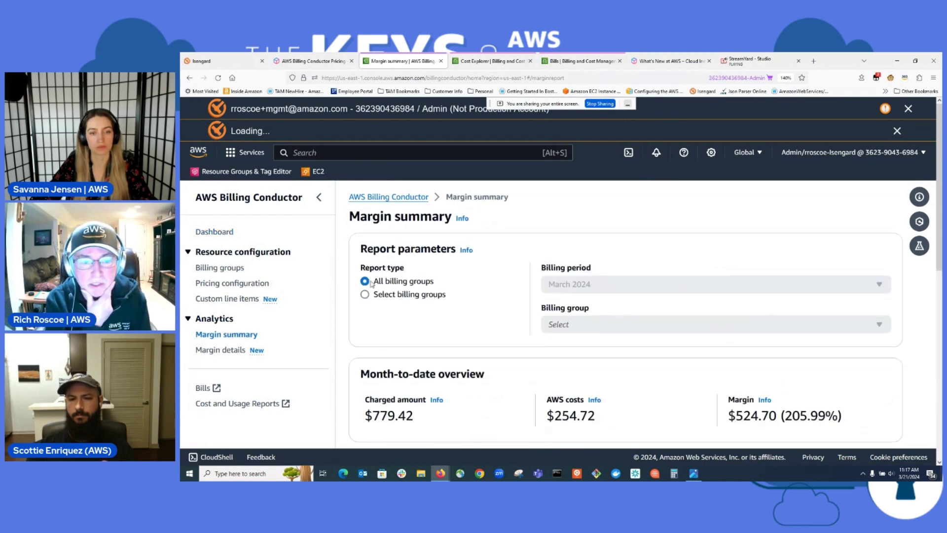
click(365, 294)
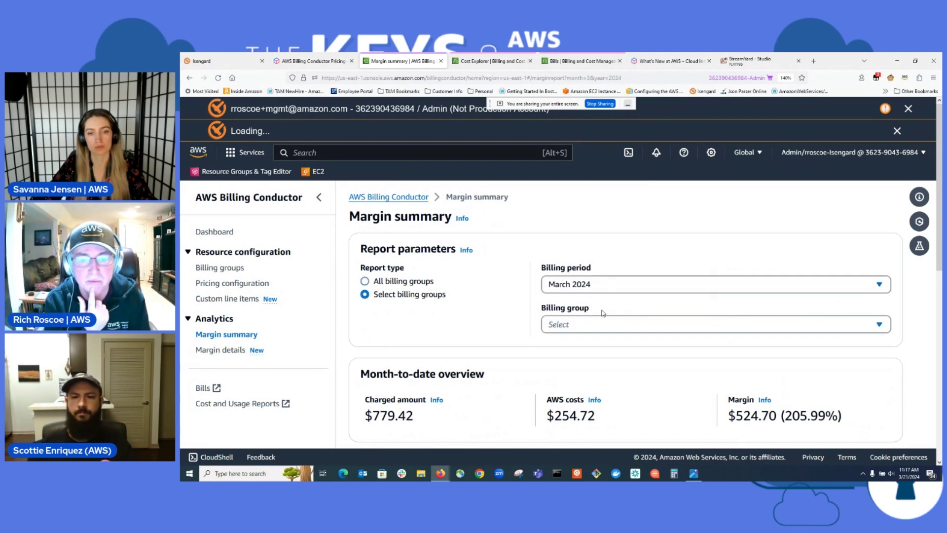
click(600, 291)
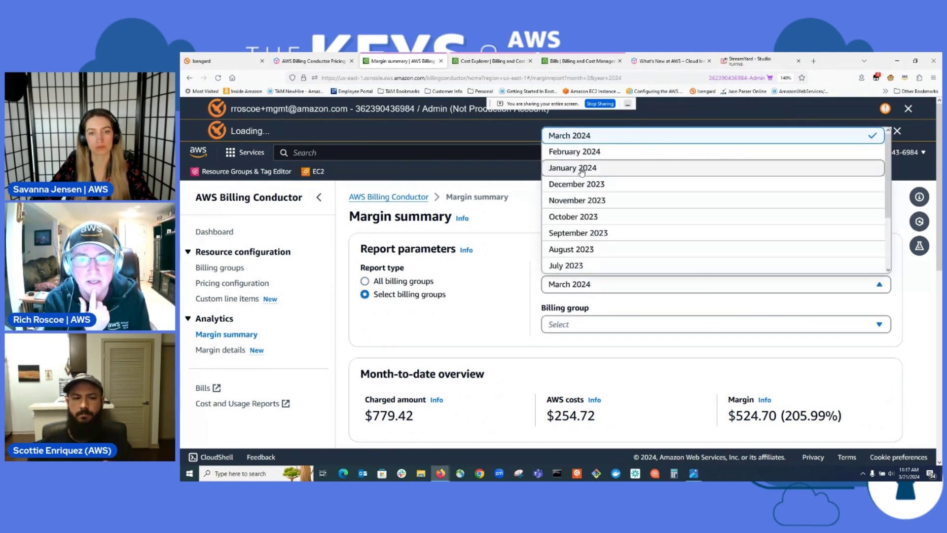
click(572, 292)
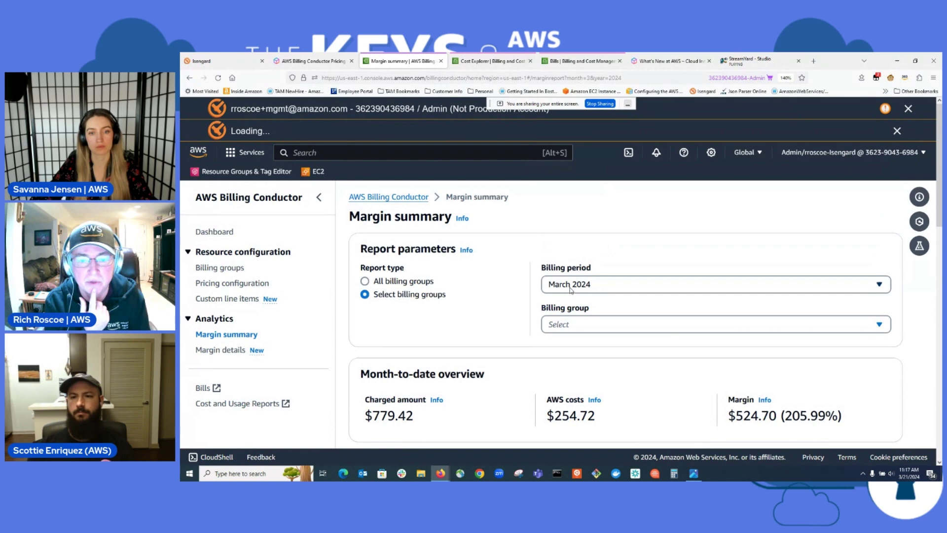
click(573, 325)
click(553, 363)
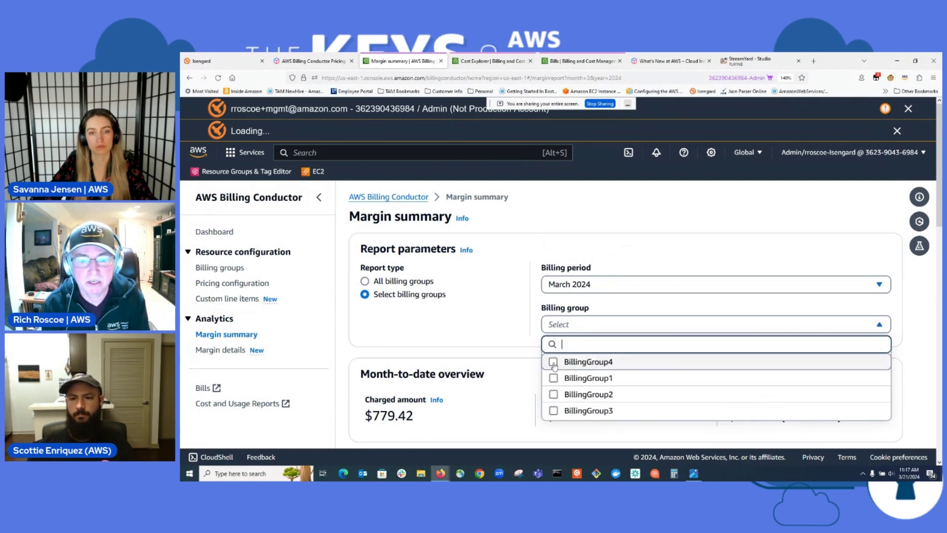
click(718, 214)
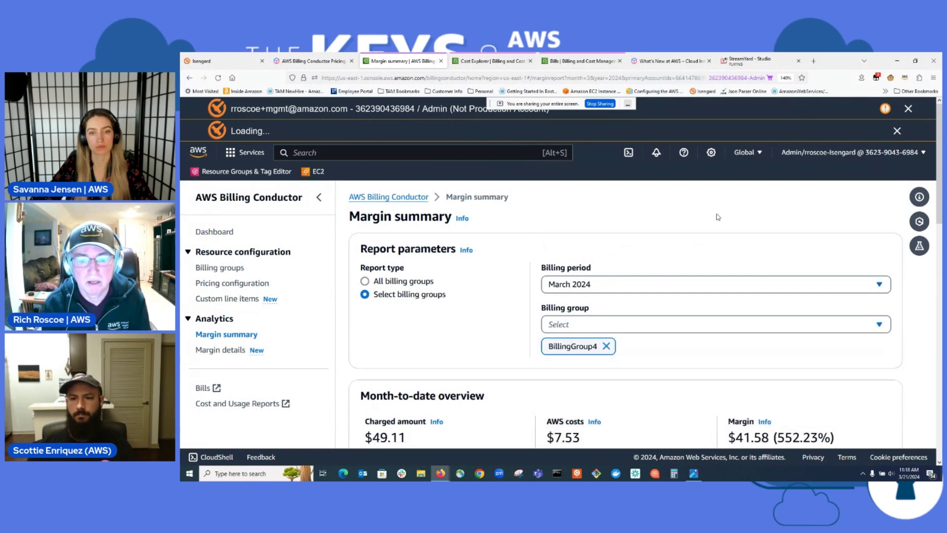
Review the $49.11 charged and $41.58 margin, then view and dismiss the margin details note.
scroll(694, 304, down, 2)
scroll(692, 304, up, 1)
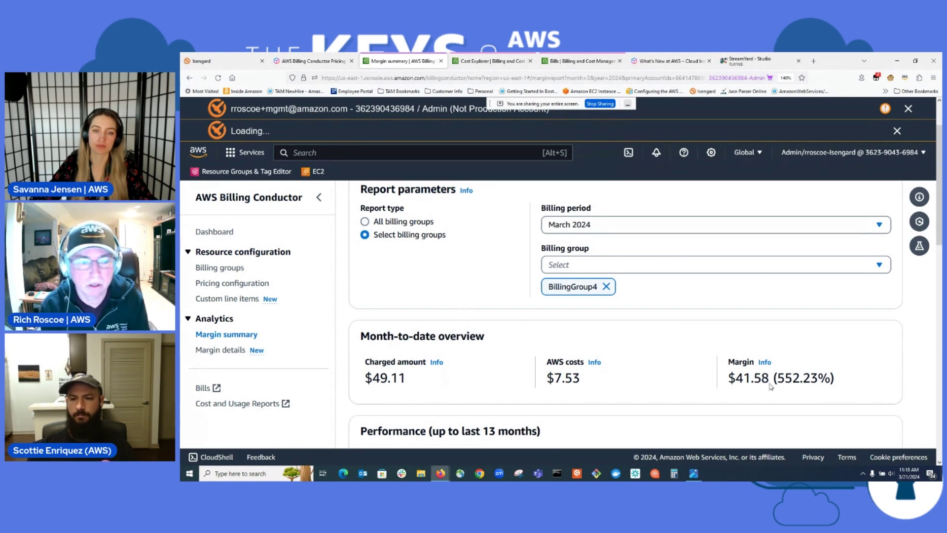
scroll(748, 371, up, 2)
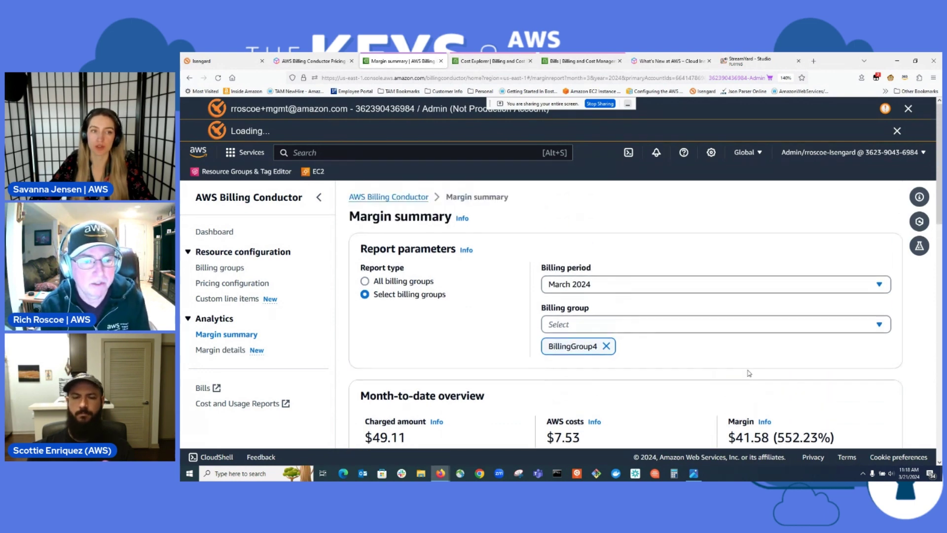
scroll(734, 366, down, 3)
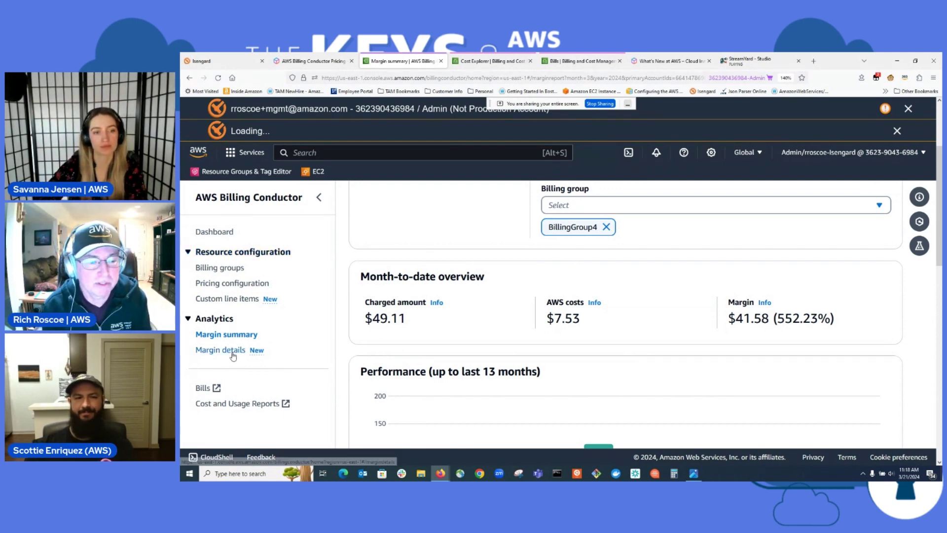
click(256, 355)
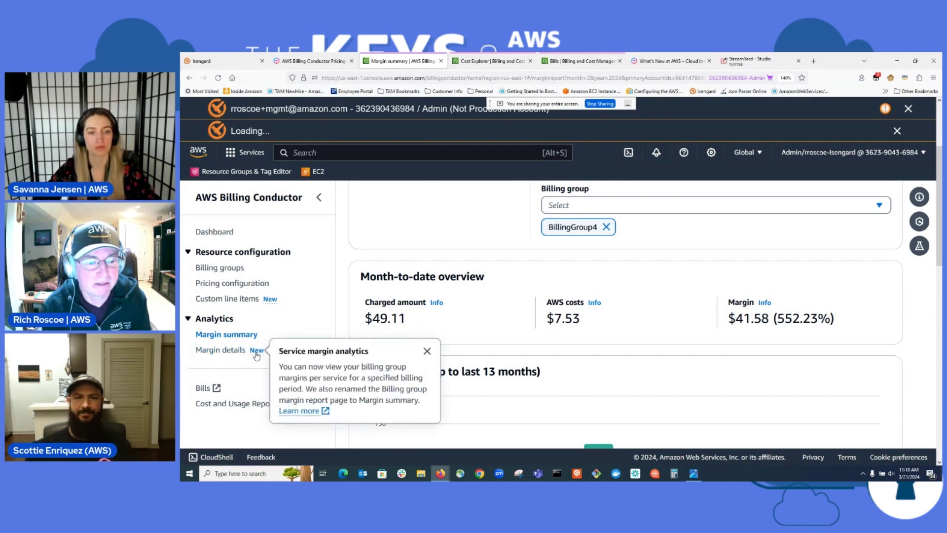
click(427, 352)
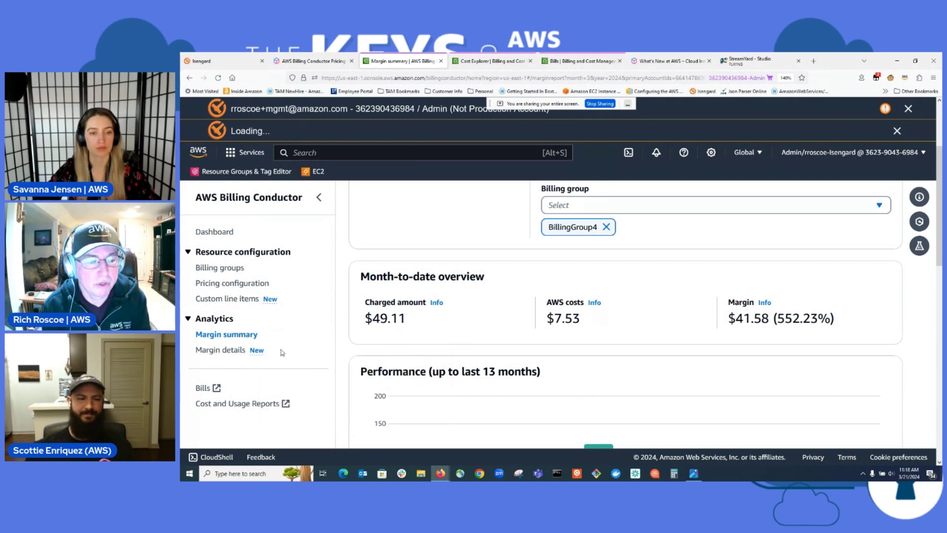
Generate Margin details for BillingGroup4, March 2024: 13 services, $41.58 total margin, EC2 $40.19.
click(223, 351)
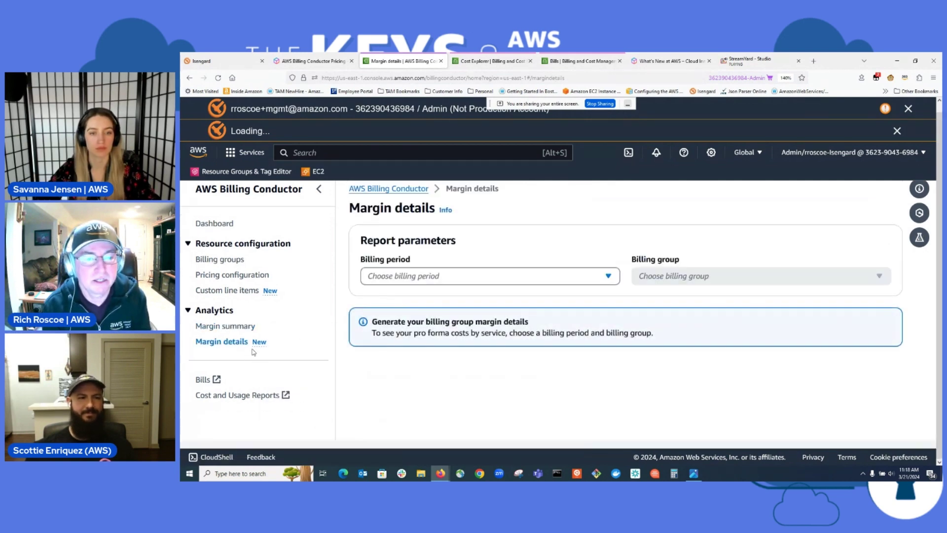
click(608, 275)
click(383, 297)
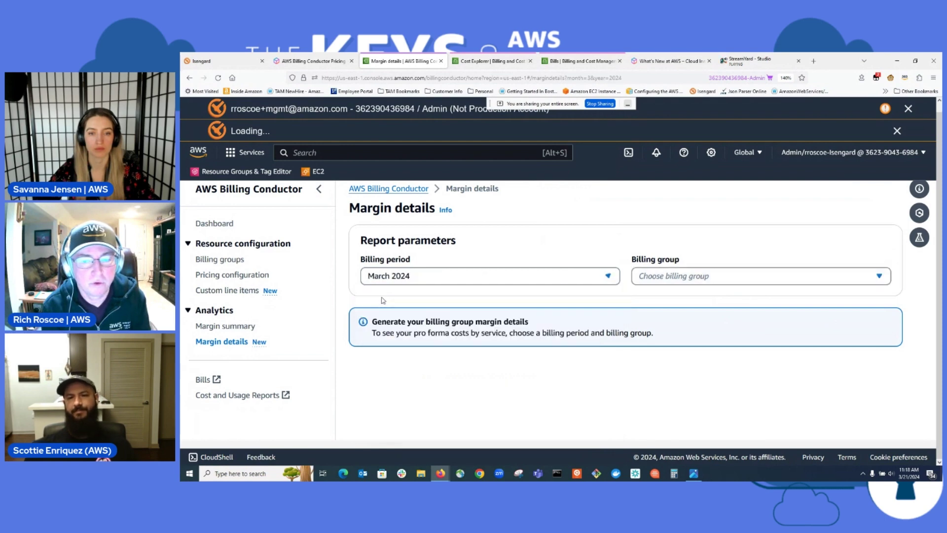
click(696, 277)
click(639, 298)
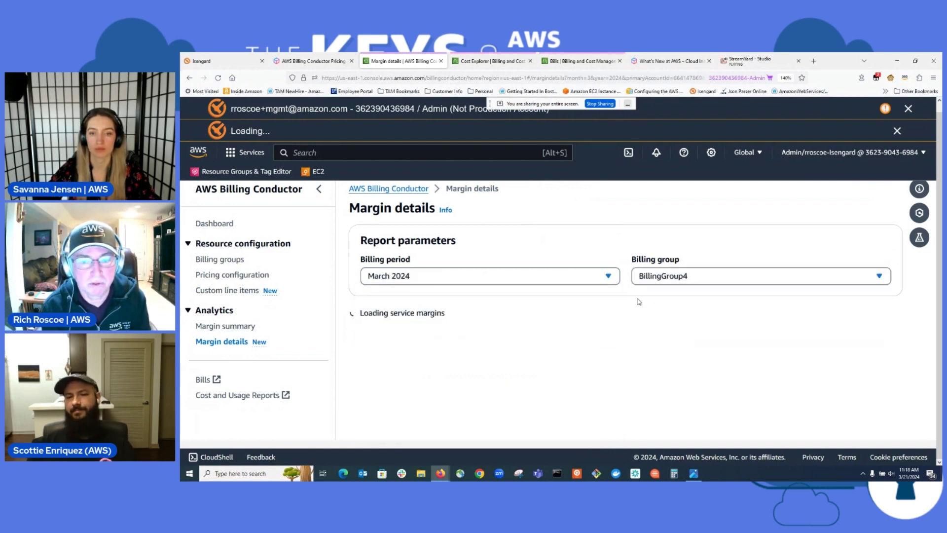
scroll(640, 300, down, 5)
scroll(639, 299, up, 4)
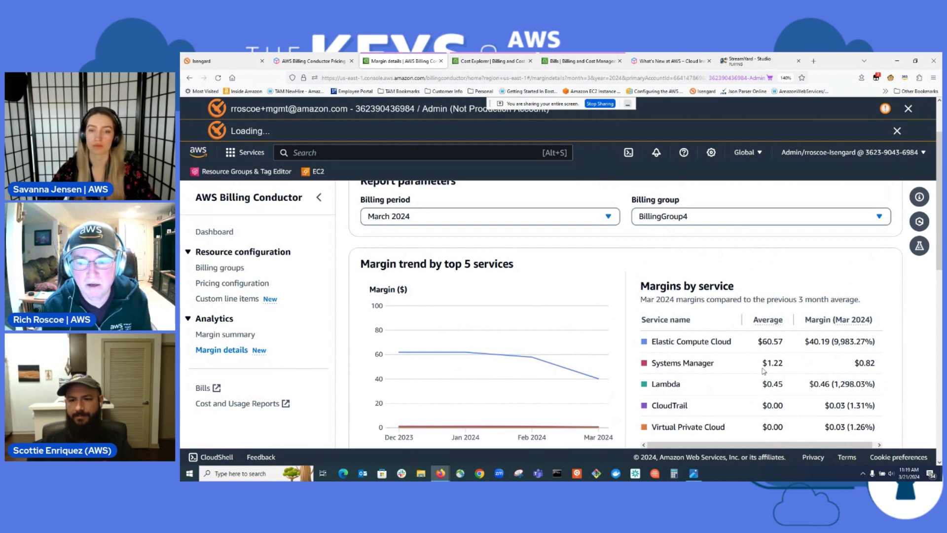
scroll(764, 370, down, 1)
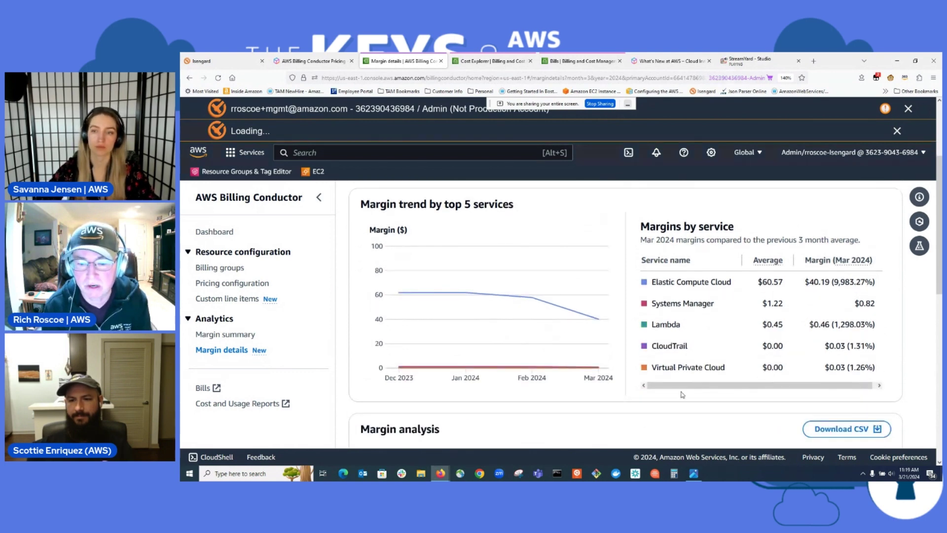
scroll(647, 395, down, 6)
scroll(646, 393, up, 2)
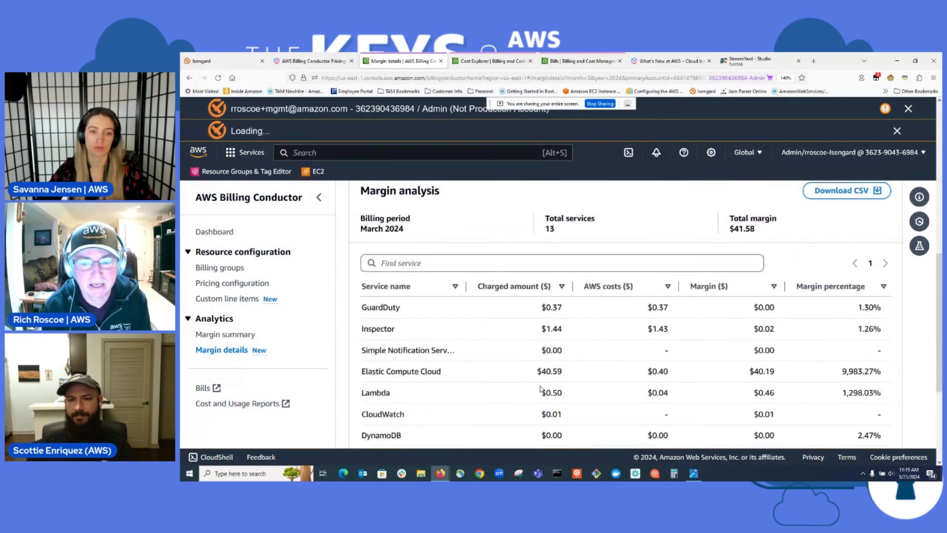
scroll(742, 368, down, 2)
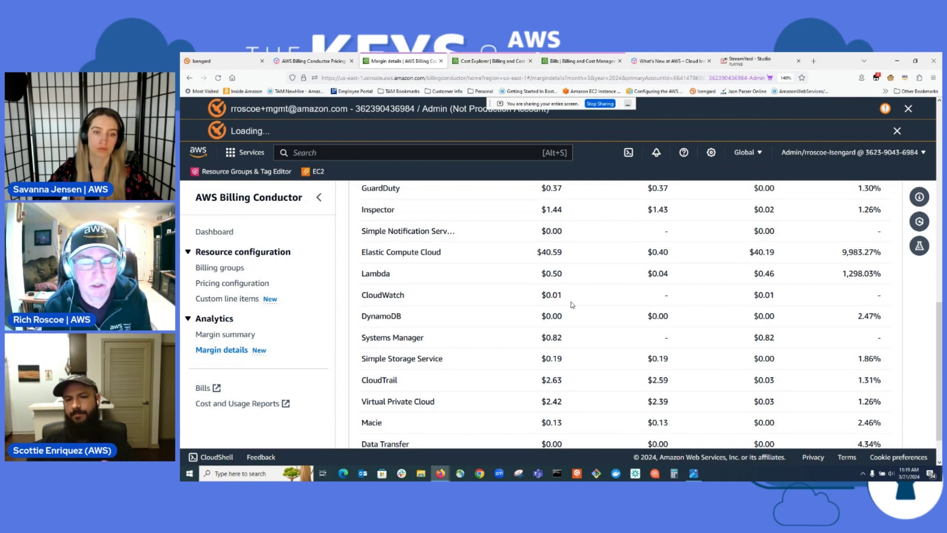
scroll(571, 350, up, 3)
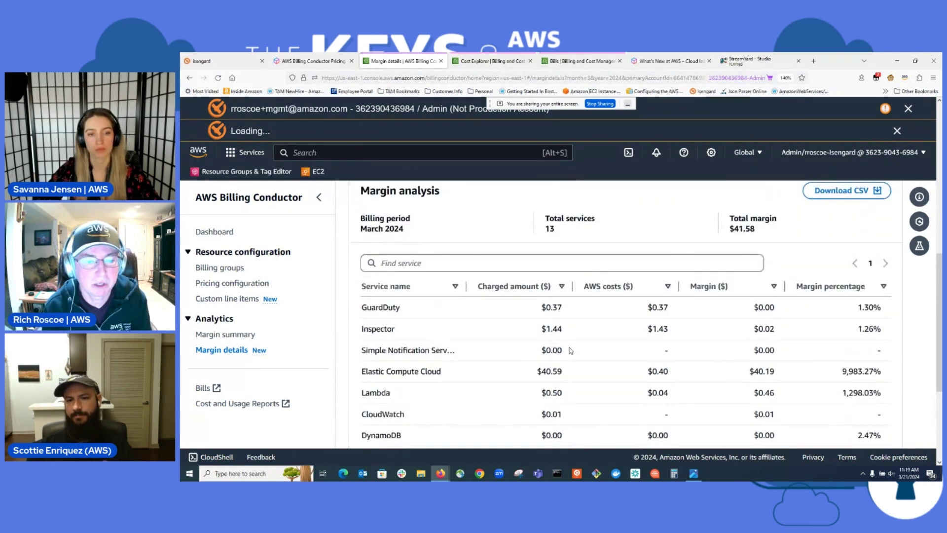
scroll(573, 351, up, 4)
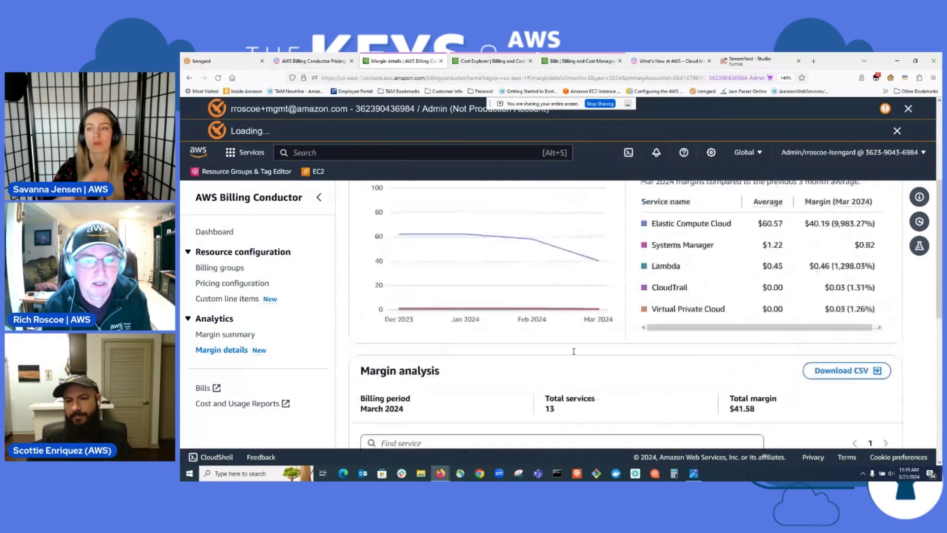
scroll(574, 351, up, 1)
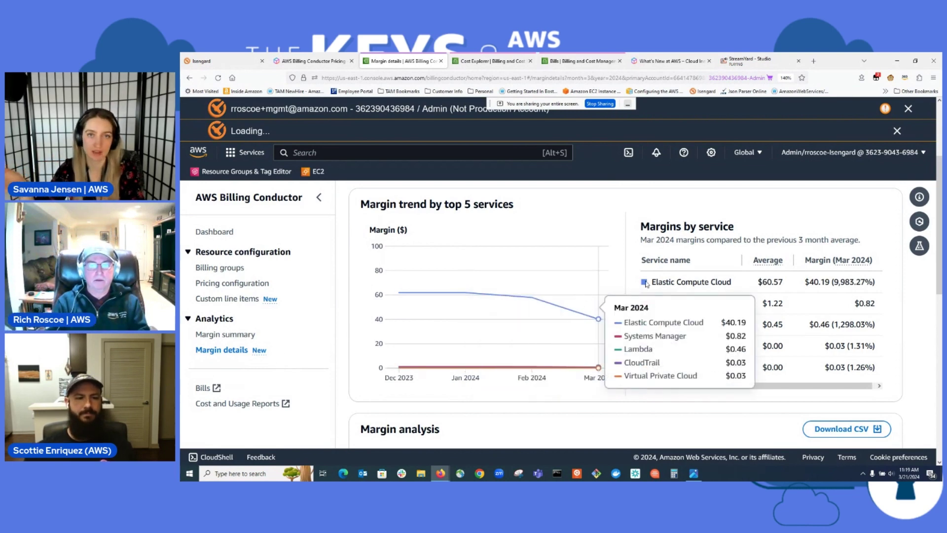
Scroll to the Margin analysis table showing Elastic Compute Cloud at $40.59 charged and 9,983.27% margin.
scroll(648, 283, down, 5)
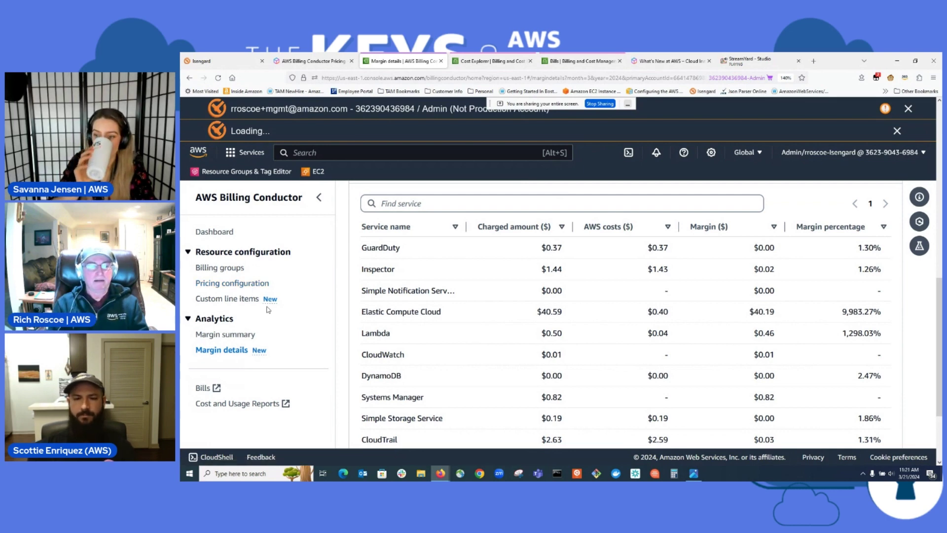
Open the Custom line items list and widen its Name and Description columns to show MangementFee fully.
click(242, 298)
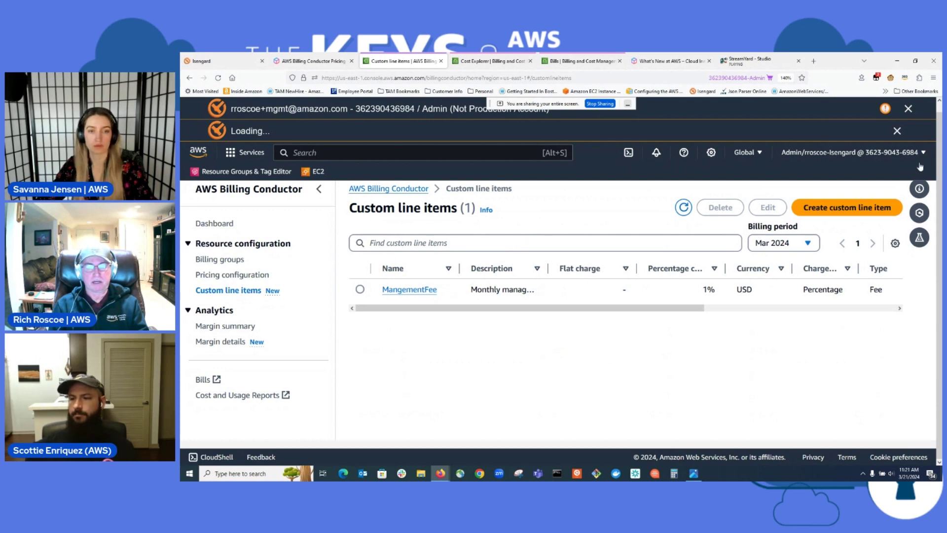
click(839, 209)
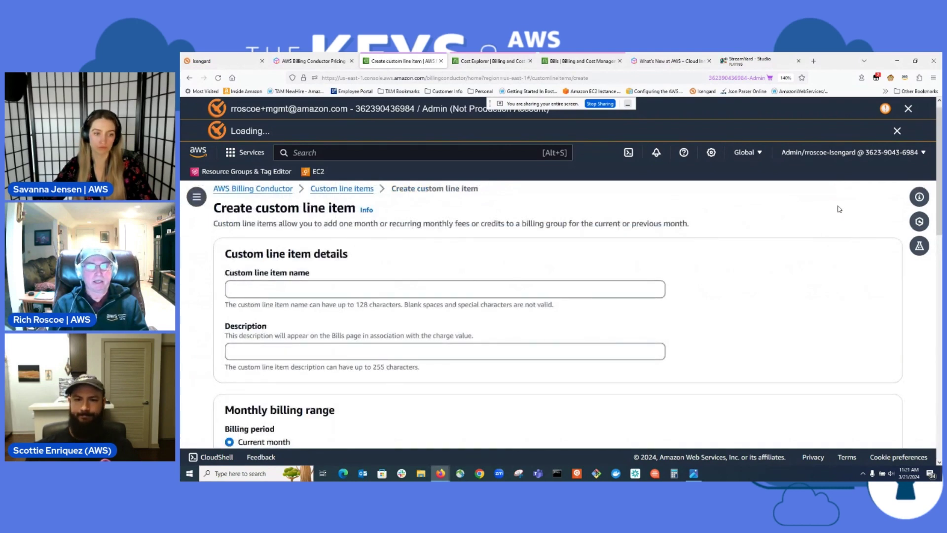
click(349, 189)
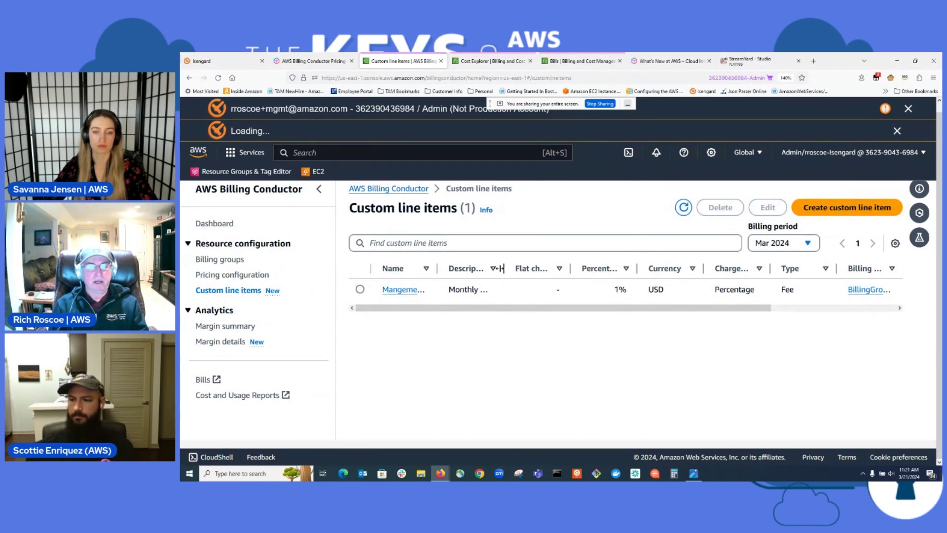
drag(504, 269, 645, 268)
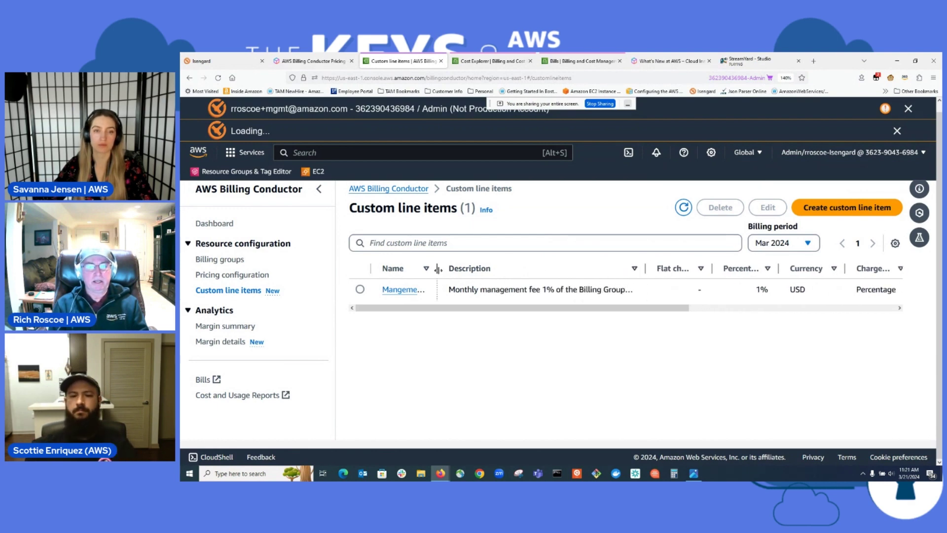
drag(437, 268, 459, 269)
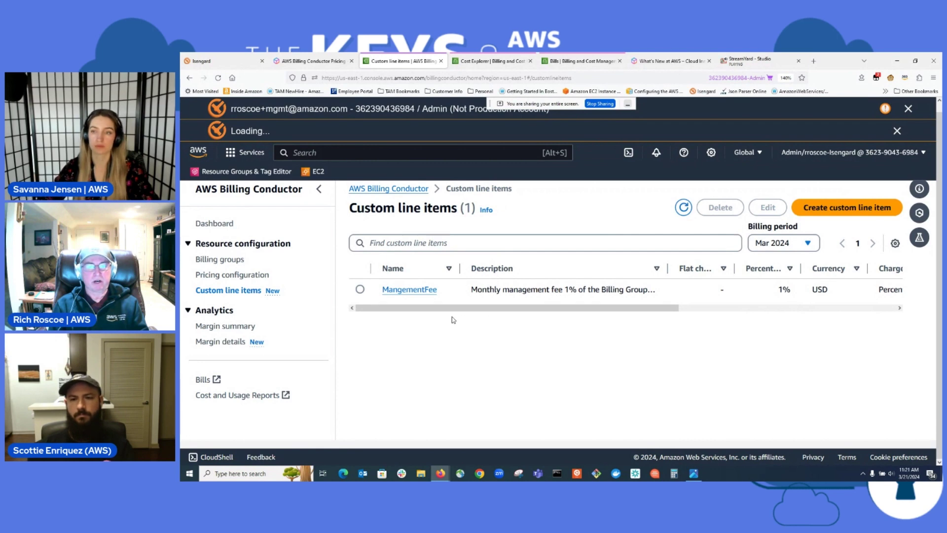
click(417, 290)
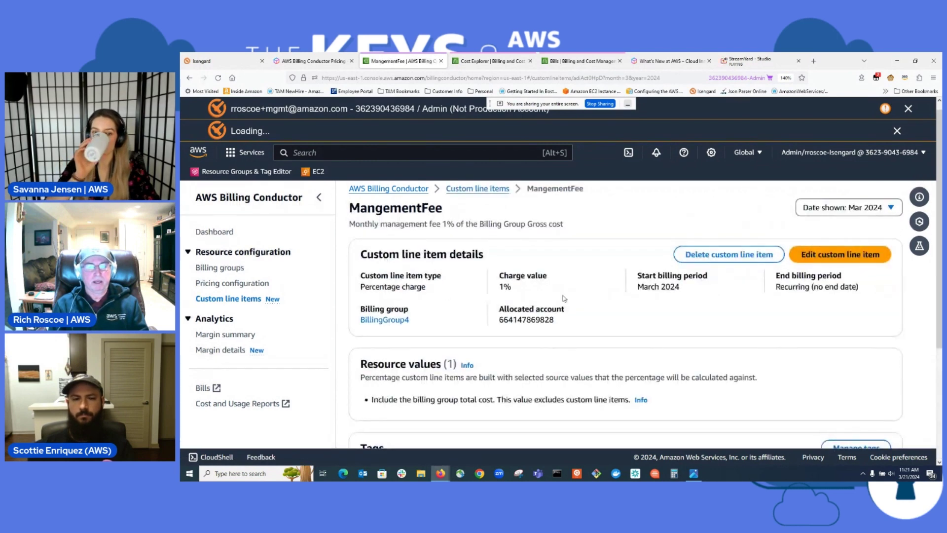
scroll(566, 298, down, 4)
scroll(566, 298, up, 3)
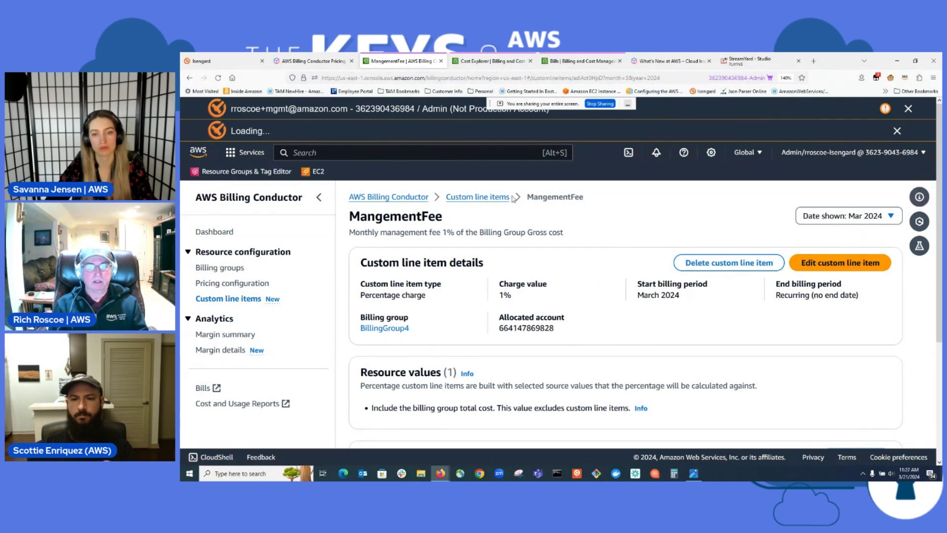
click(493, 201)
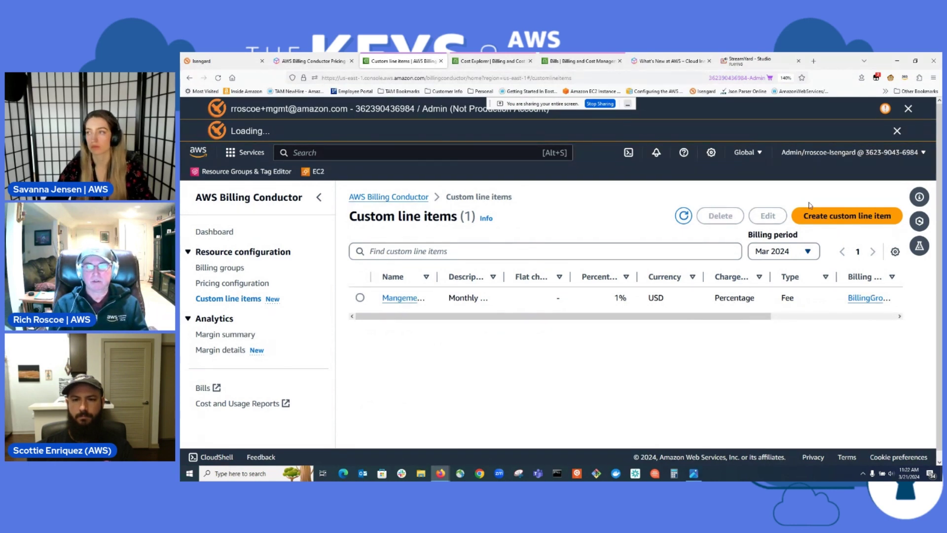
Start a new custom line item with name 'test' and description 'test'.
click(862, 217)
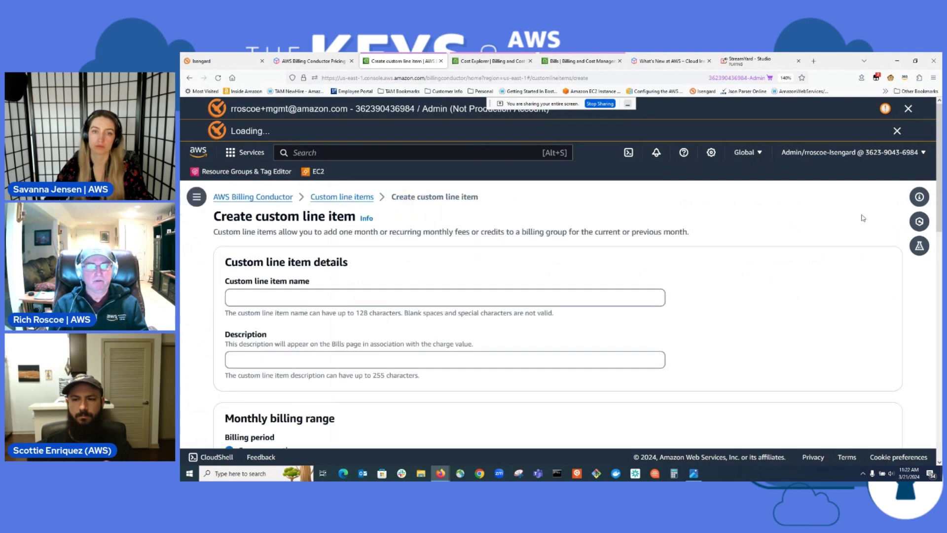
click(298, 295)
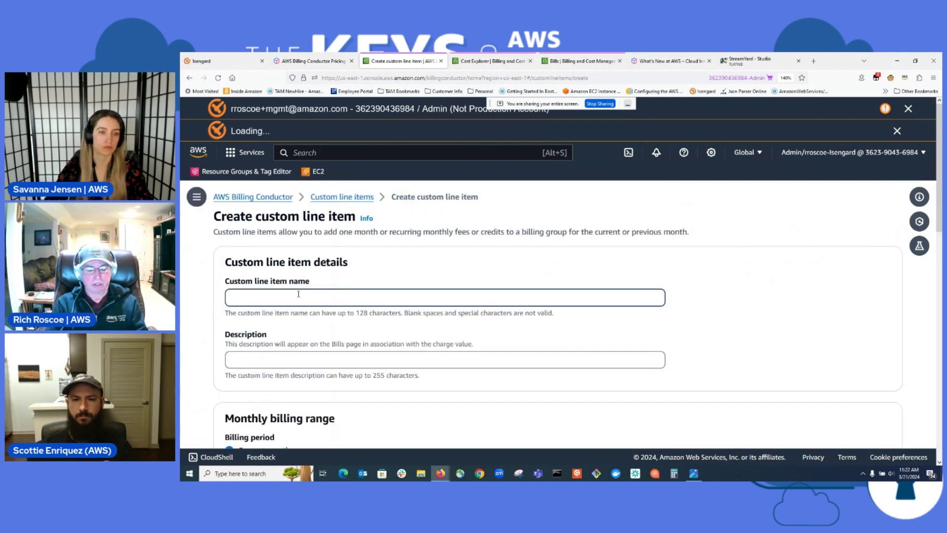
text(test)
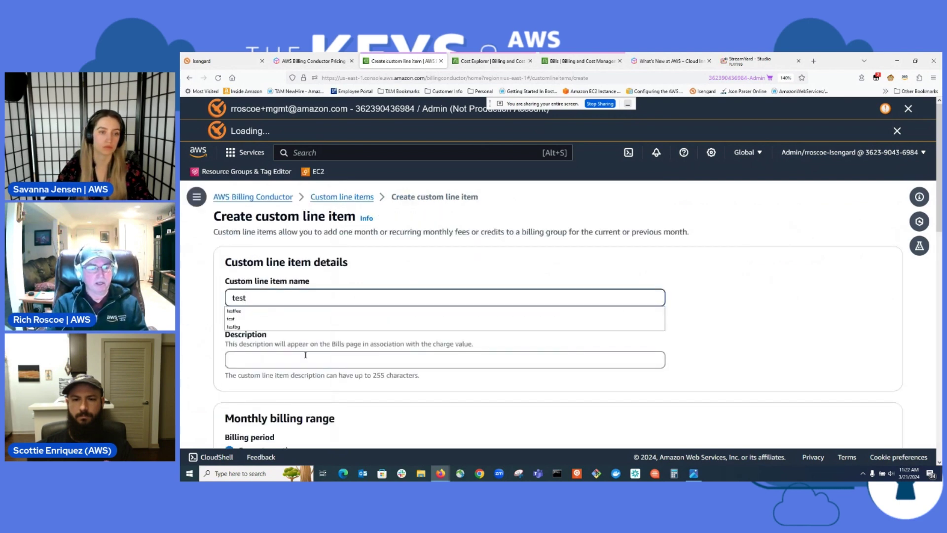
key(Tab)
text(rtest)
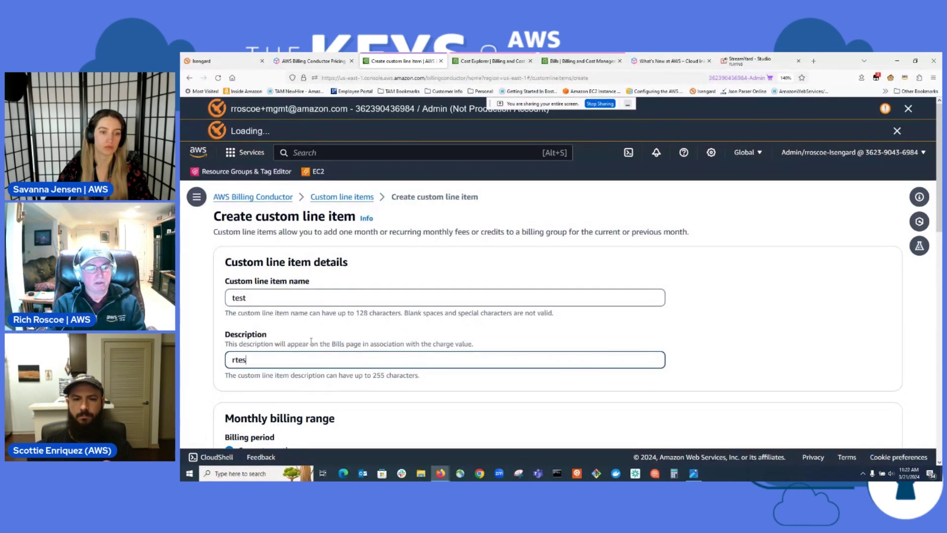
key(BackSpace)
key(BackSpace)
key(BackSpace)
key(BackSpace)
text(test)
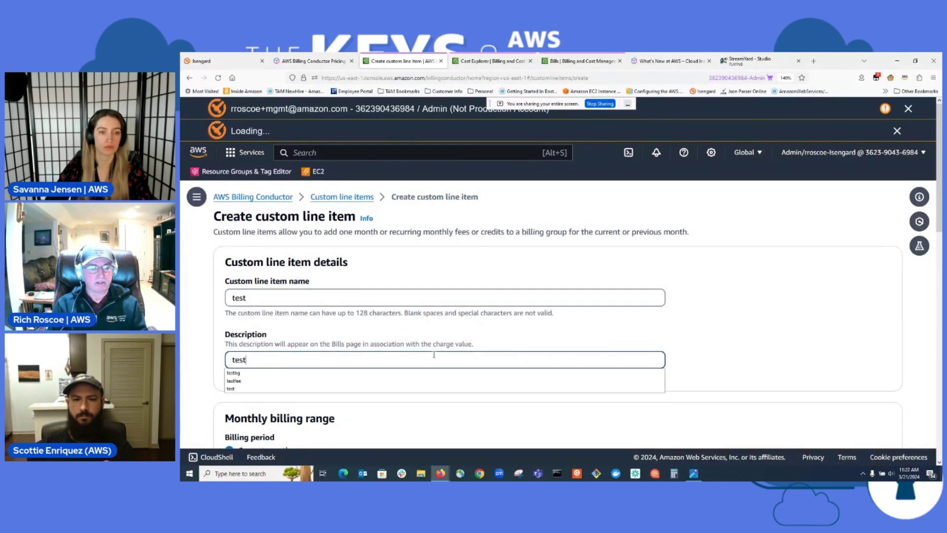
scroll(434, 355, down, 3)
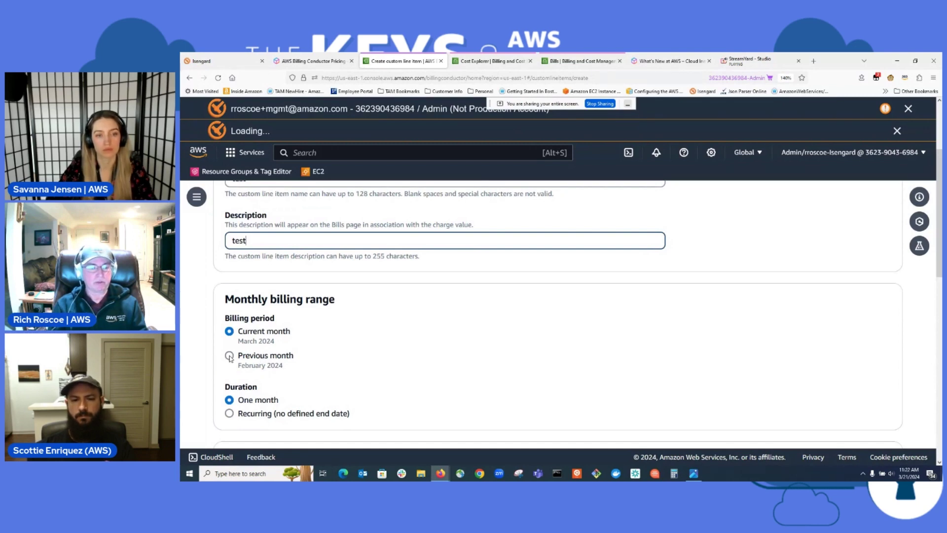
Set the custom line item's billing group to BillingGroup1, replacing the initial BillingGroup4 choice.
scroll(345, 343, down, 2)
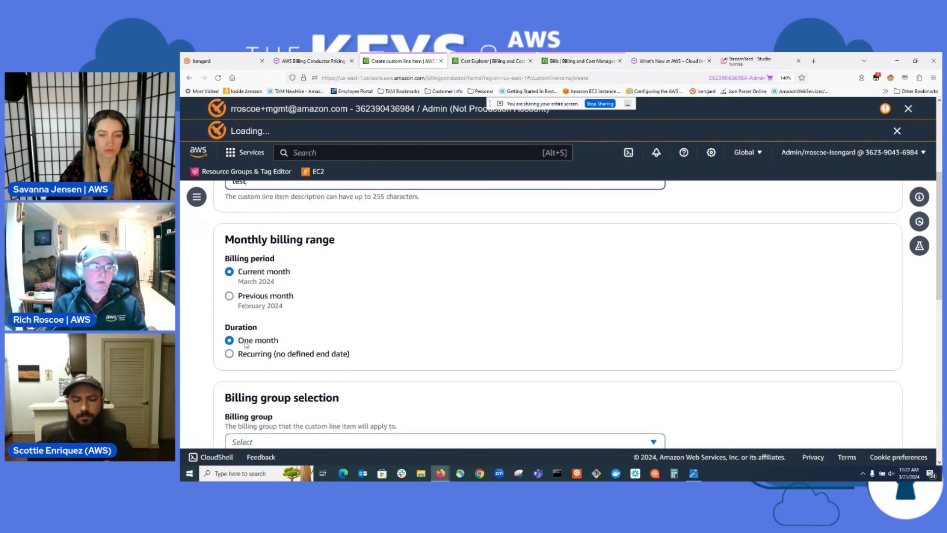
scroll(247, 344, down, 4)
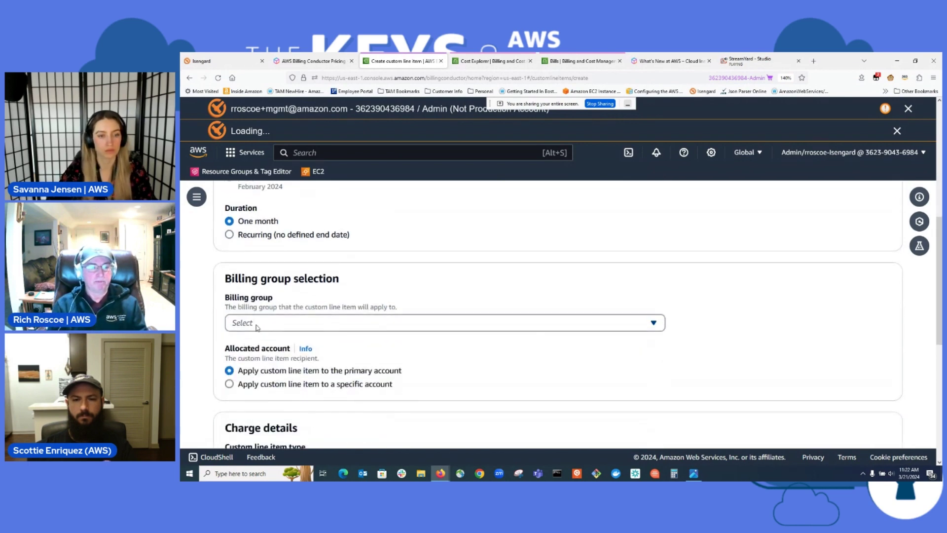
click(257, 325)
click(256, 343)
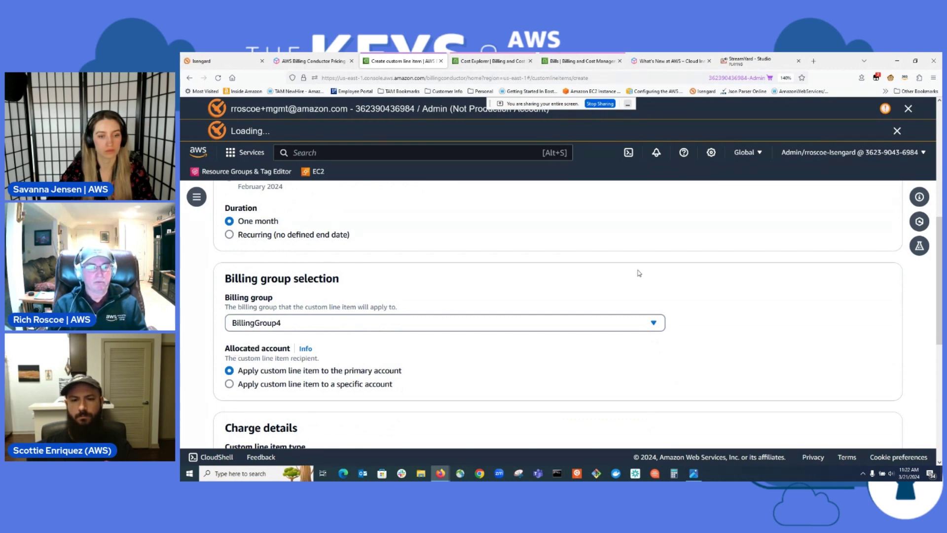
click(654, 322)
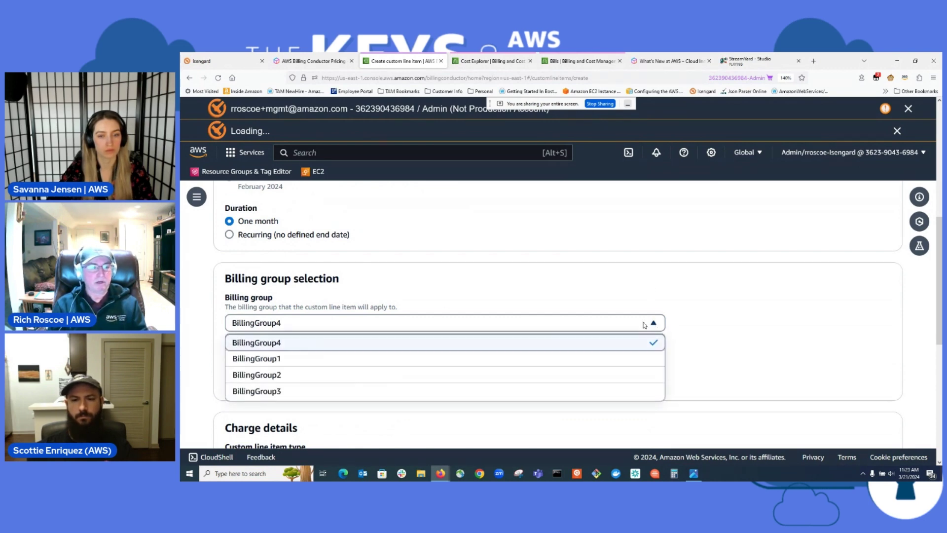
click(250, 361)
scroll(556, 288, down, 3)
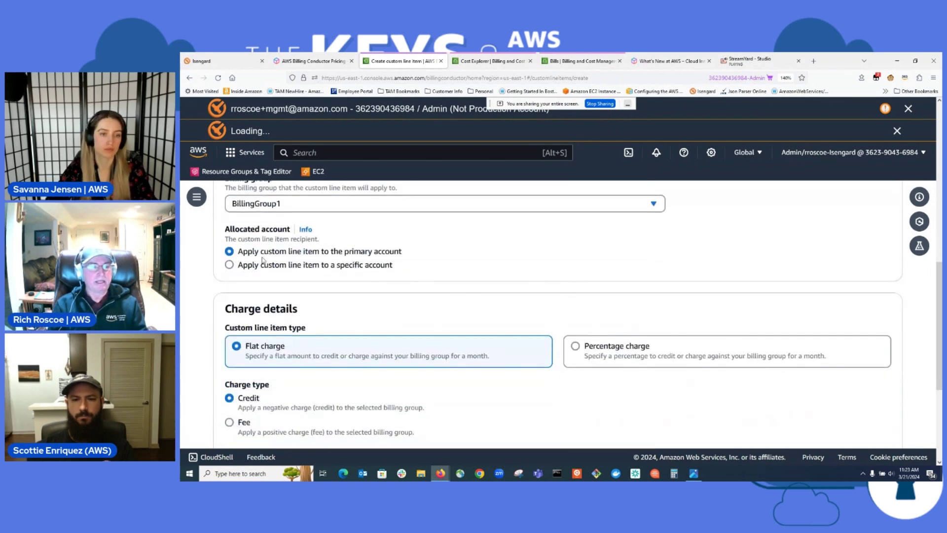
Apply the custom line item to a specific account and review BillingGroup1's three listed accounts.
click(229, 265)
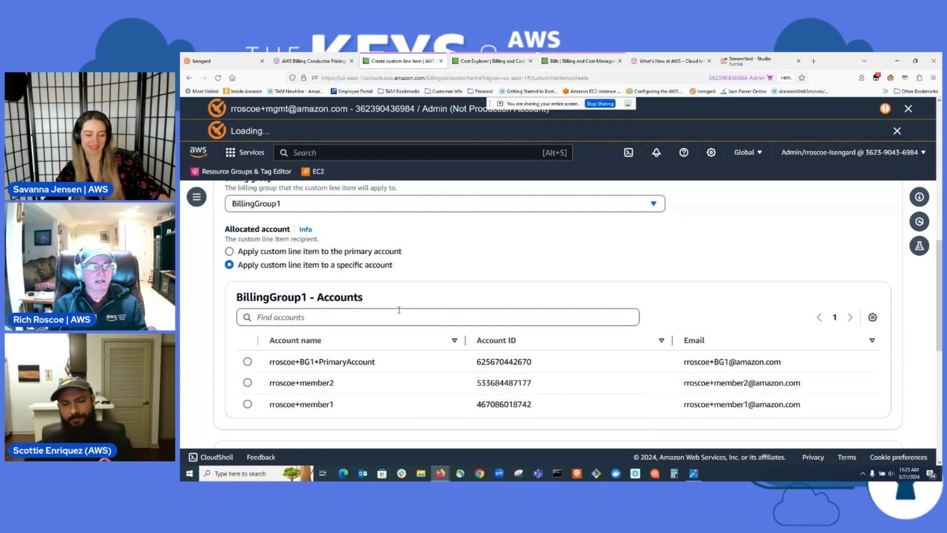
scroll(412, 314, up, 2)
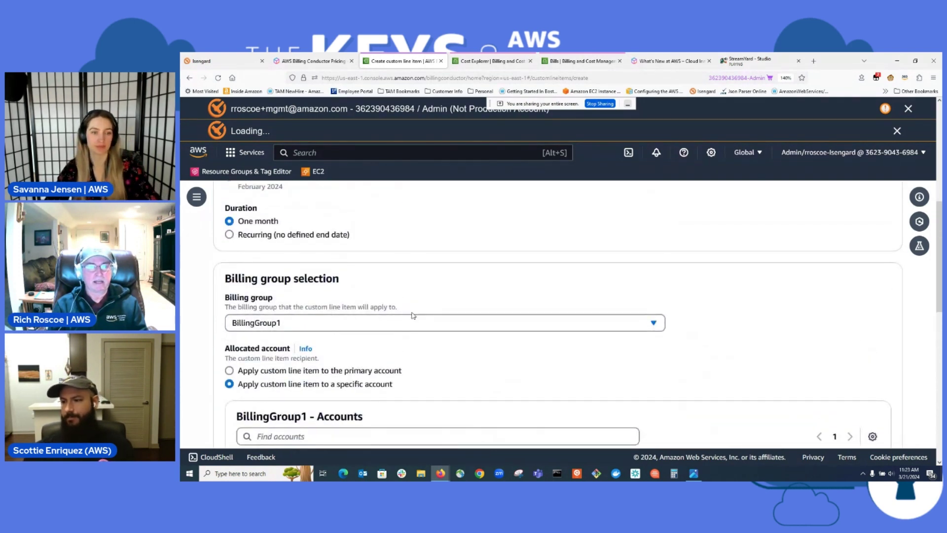
scroll(415, 317, up, 2)
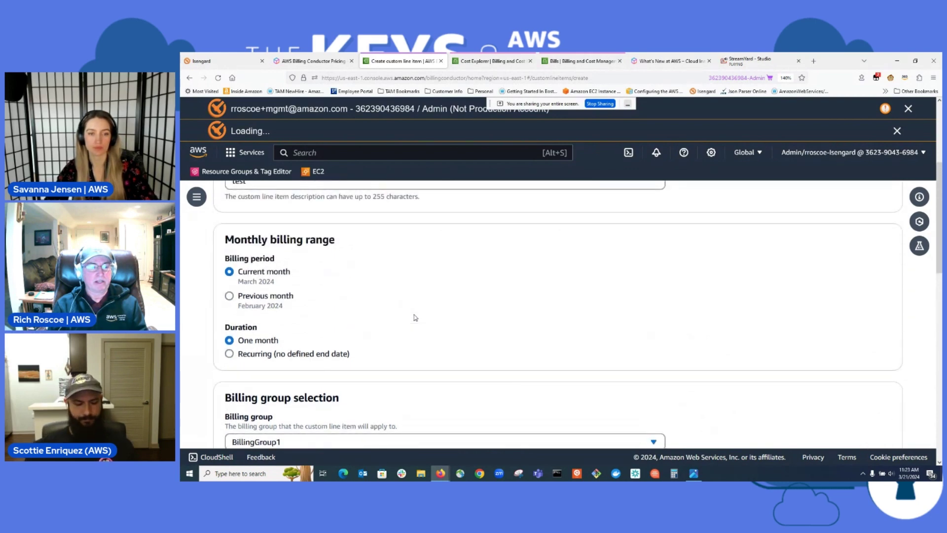